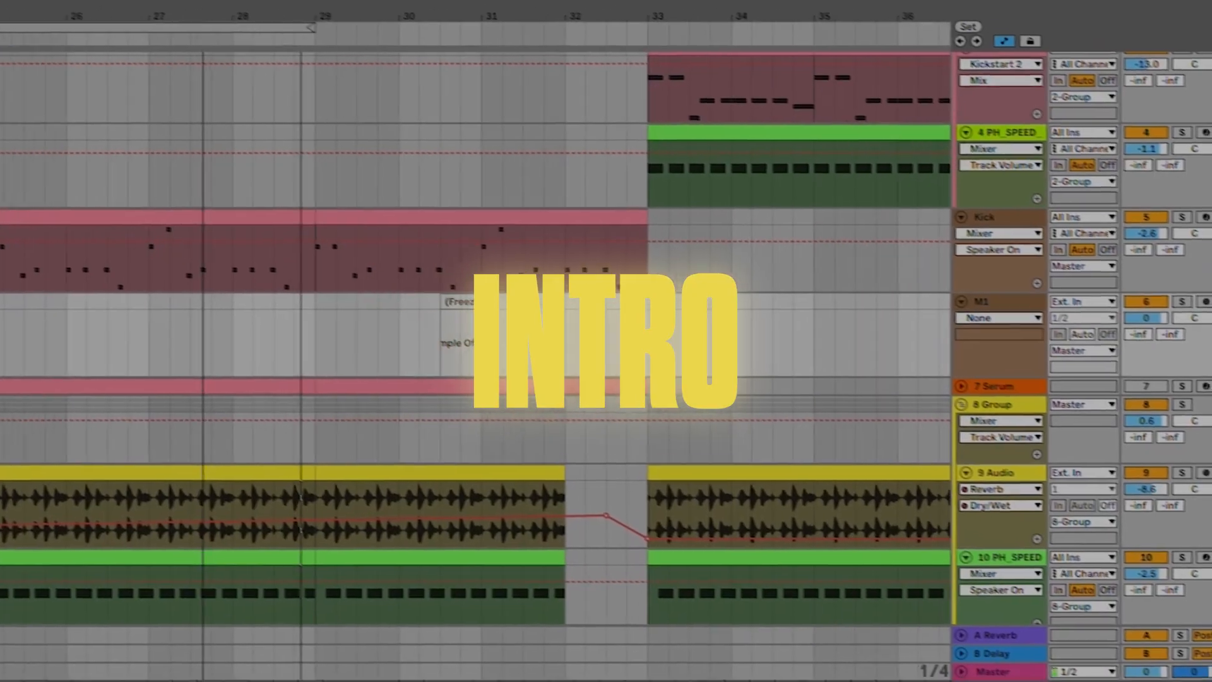
scroll(467, 341, "up", 4)
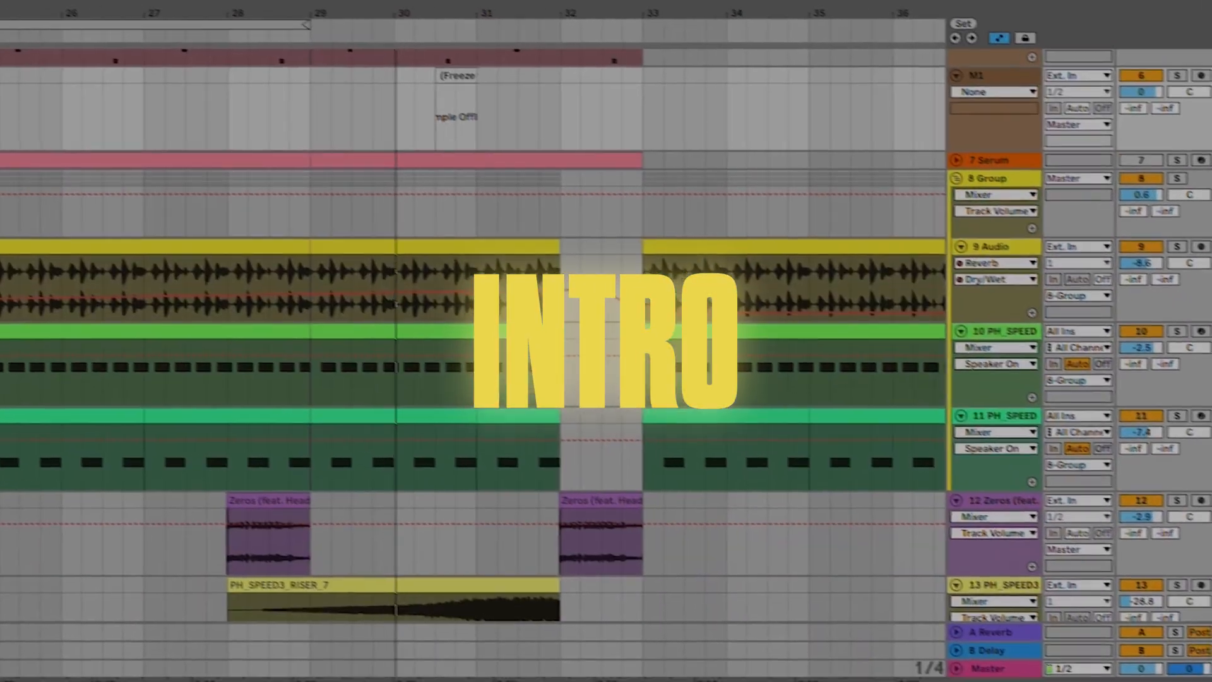
scroll(467, 341, "down", 1)
scroll(467, 341, "up", 3)
scroll(600, 165, "up", 4)
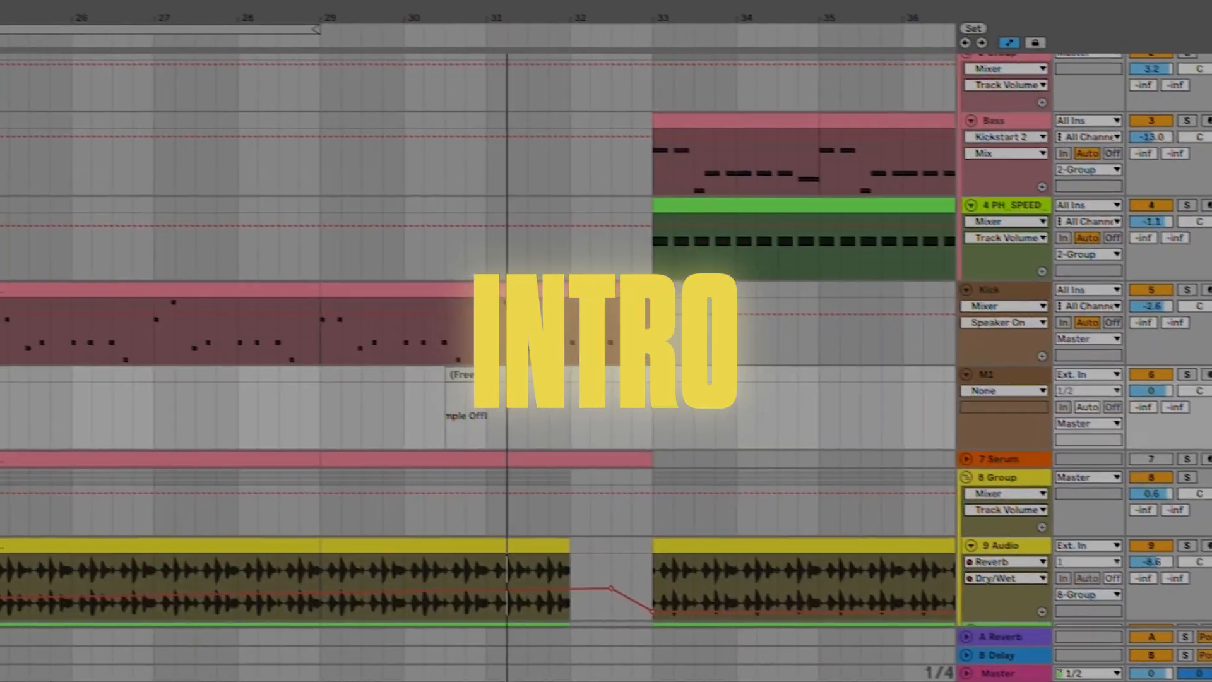
scroll(599, 166, "right", 2)
scroll(467, 341, "down", 6)
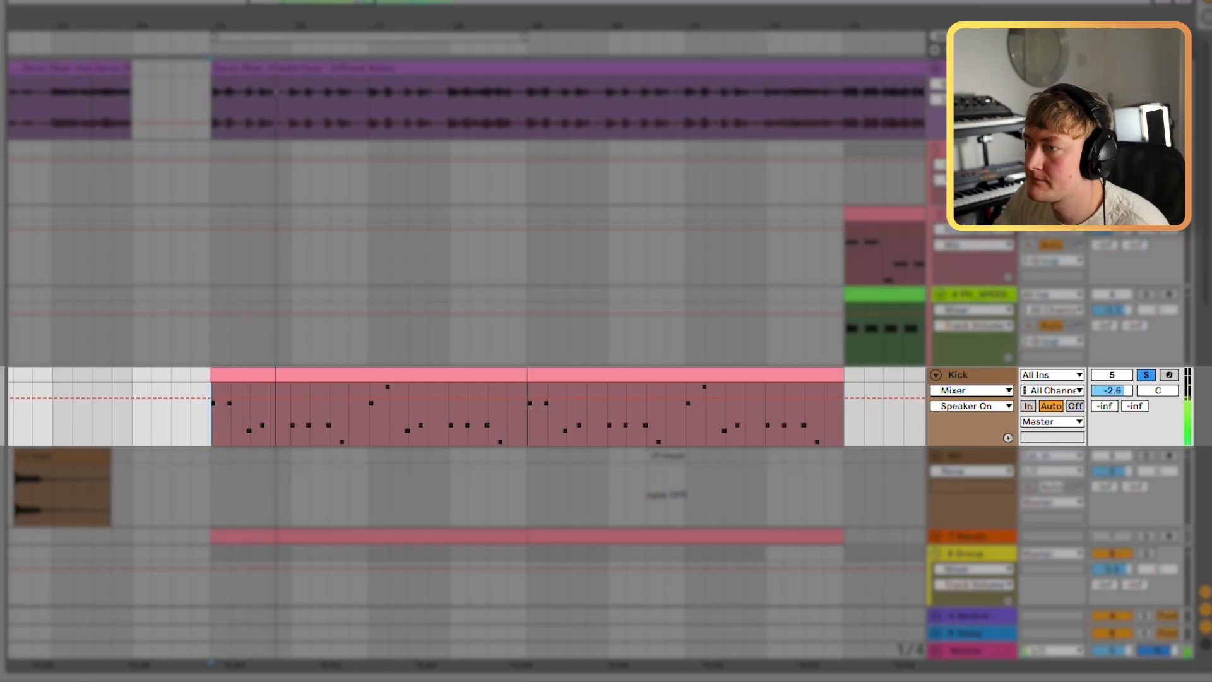
Open the Kick track's MIDI clip at bar 25 and examine its note pattern.
double_click(475, 376)
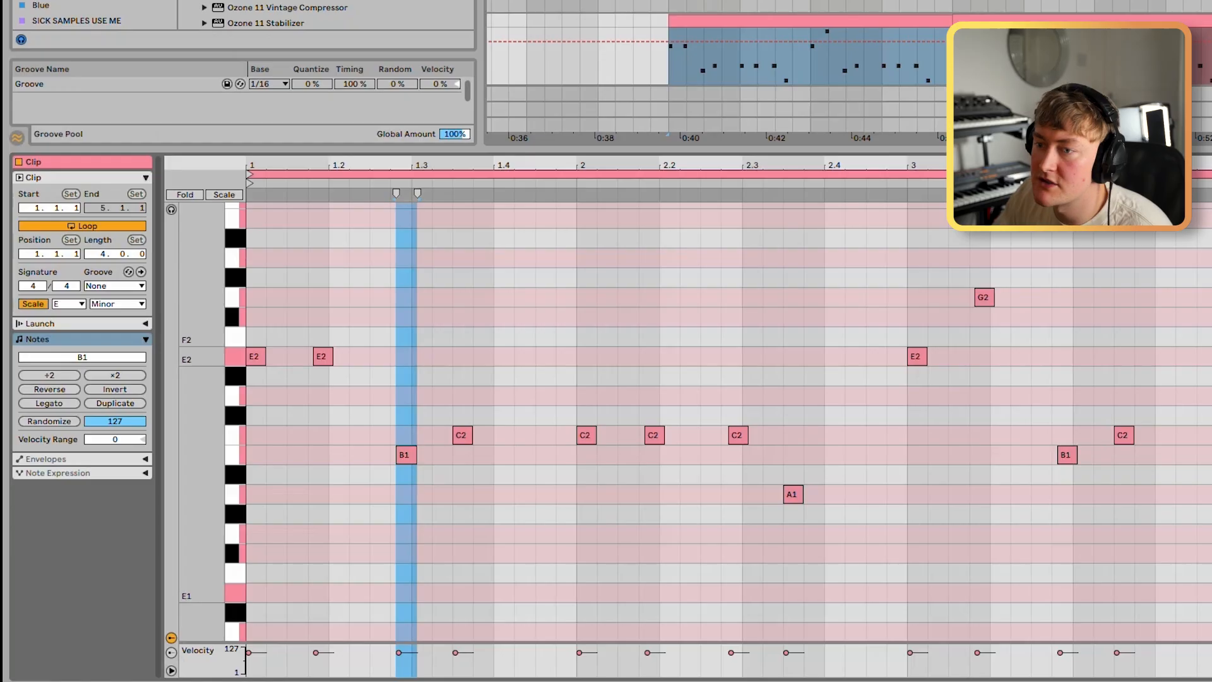
left_click_drag(250, 258, 1168, 634)
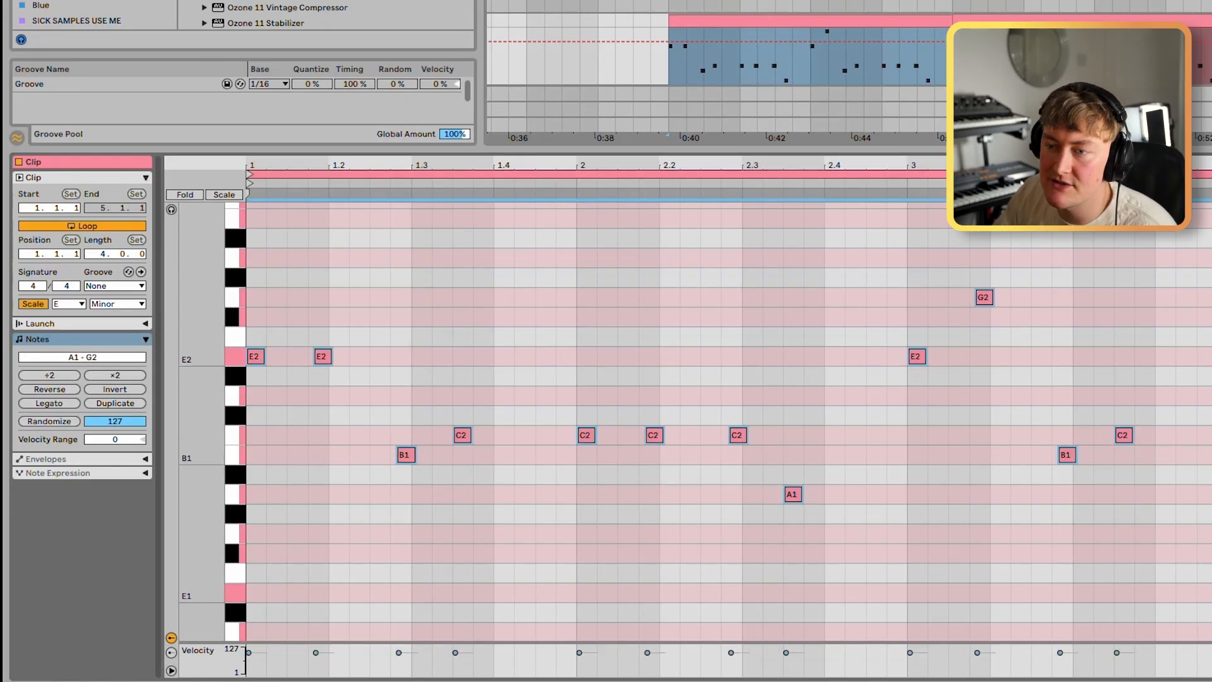
left_click(908, 337)
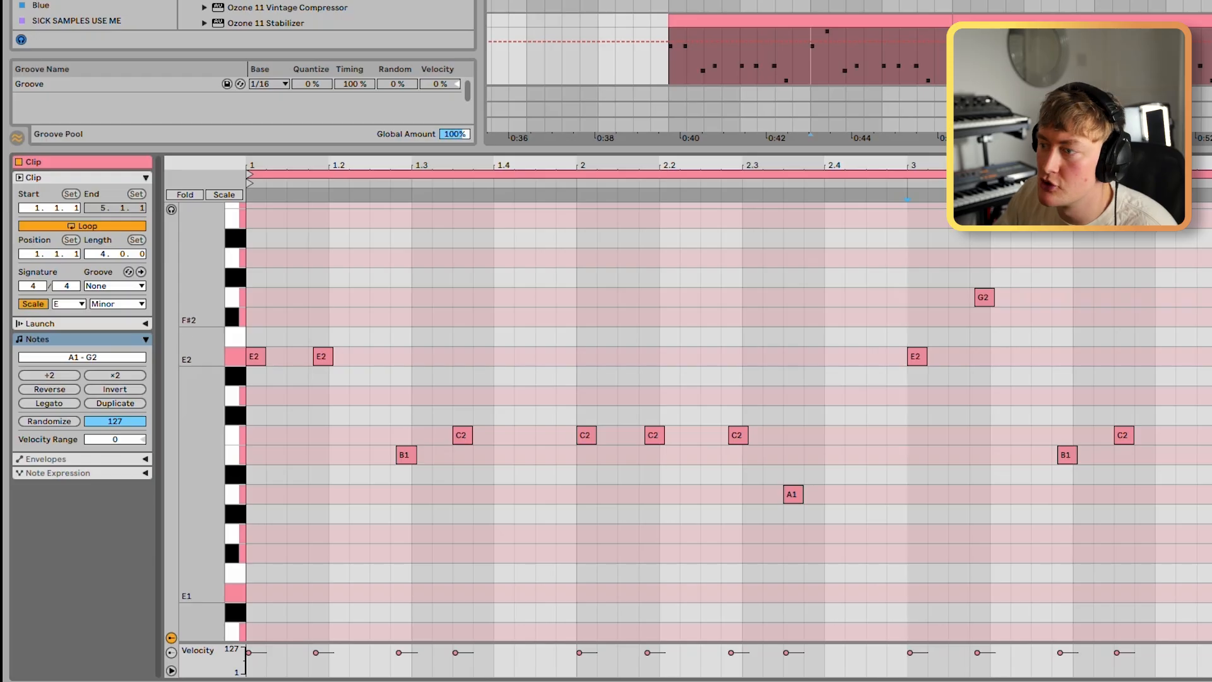
Try lengthening the eight notes in the first two bars of the Kick clip and play them back.
left_click_drag(248, 318, 869, 505)
left_click_drag(747, 435, 789, 435)
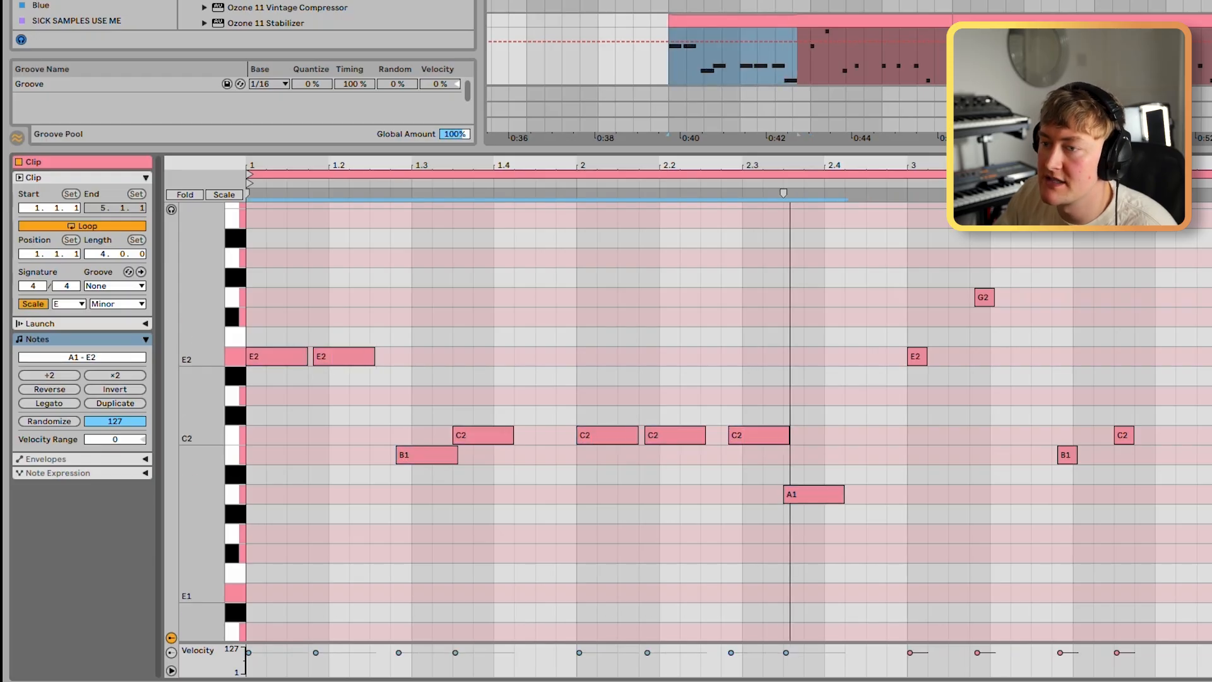
key("space")
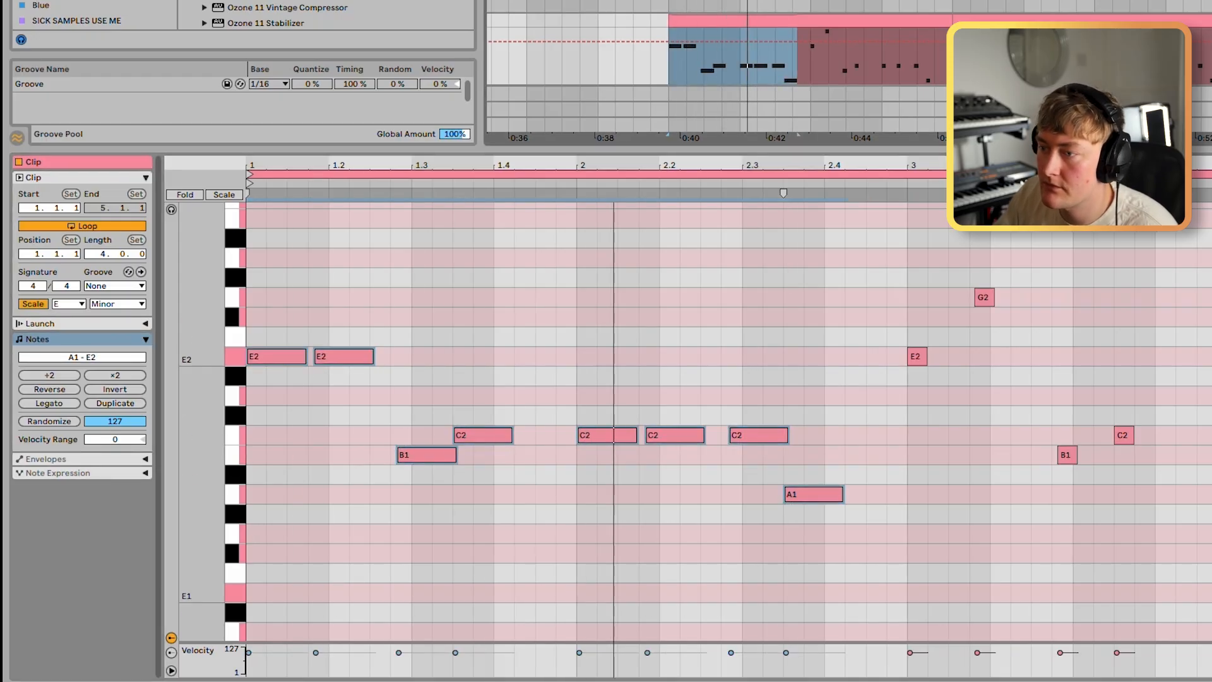
key("space")
key("super+z")
left_click(536, 237)
key("space")
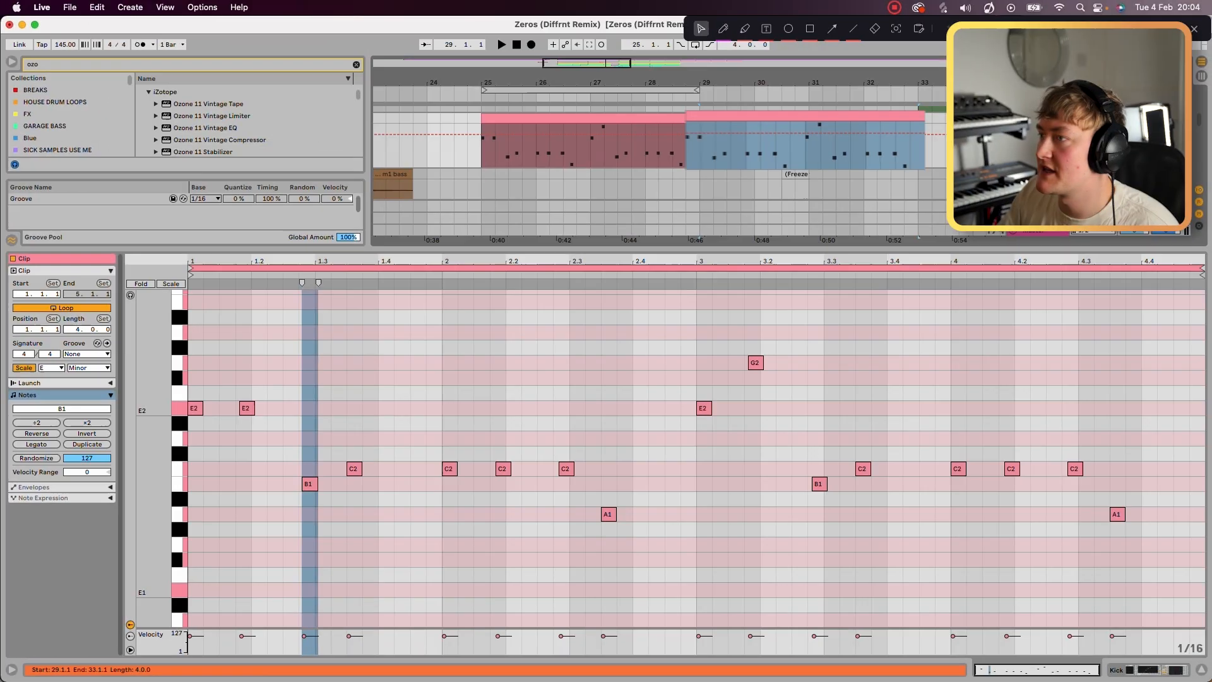
Try applying Legato to all notes of the Kick clip at bar 29 and play it back.
key("super+a")
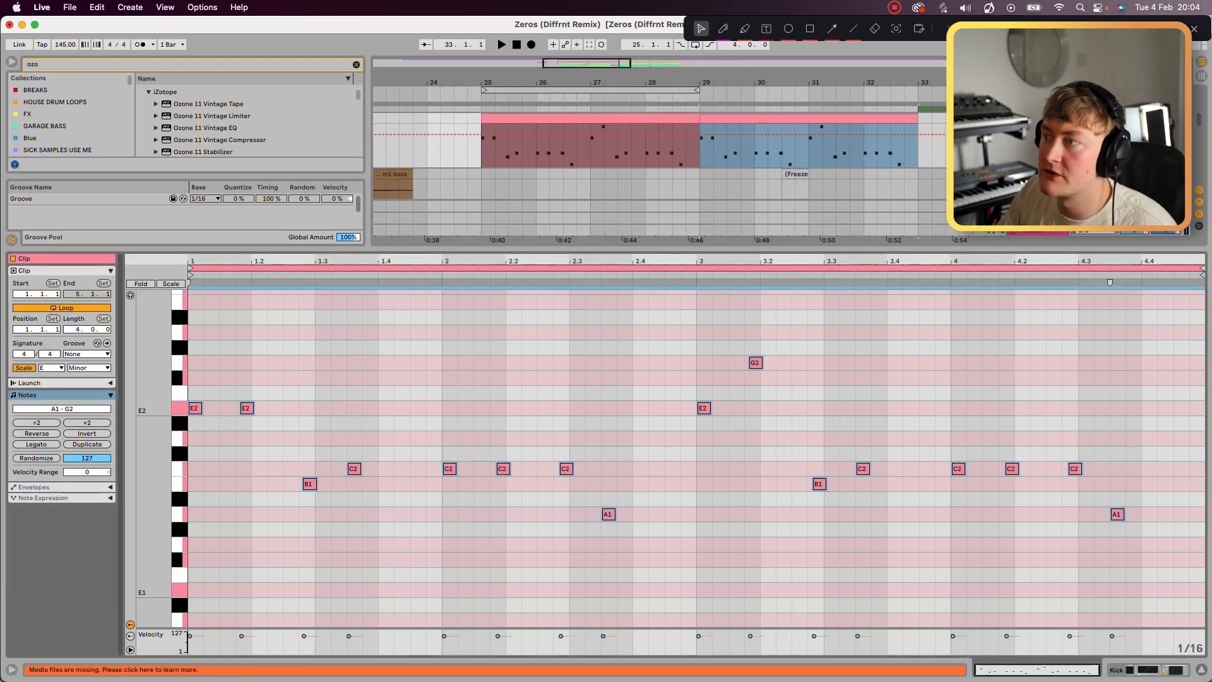
key("super+l")
left_click(822, 146)
key("space")
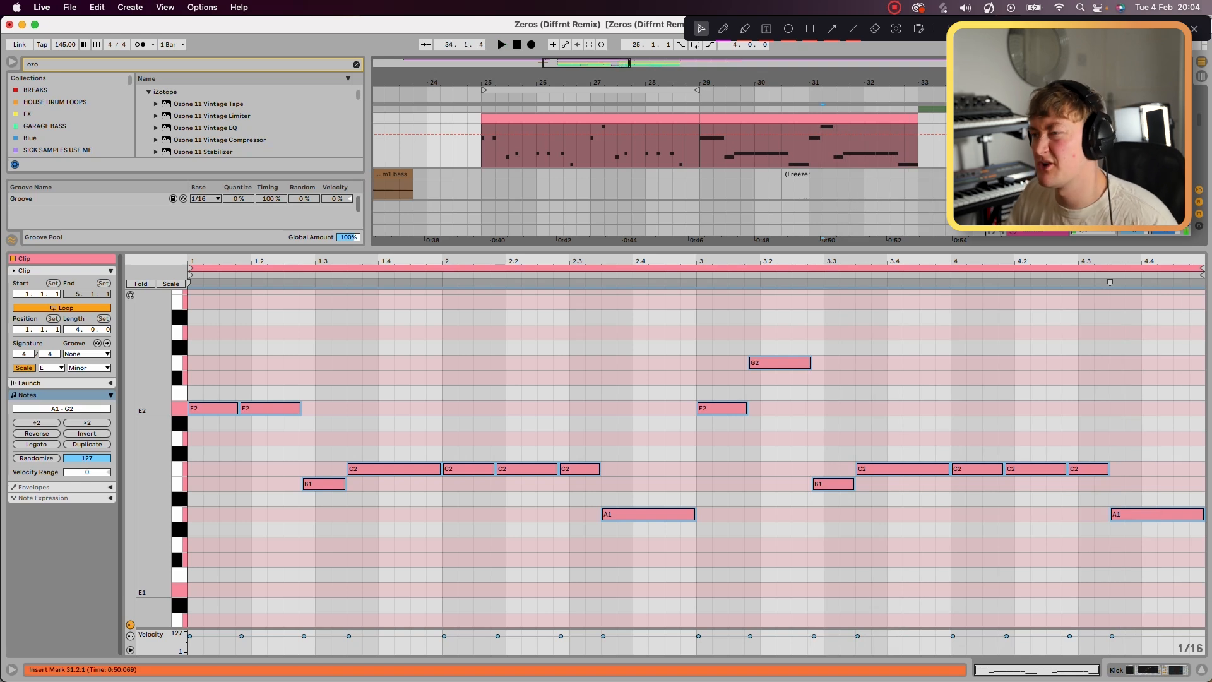
key("super+z")
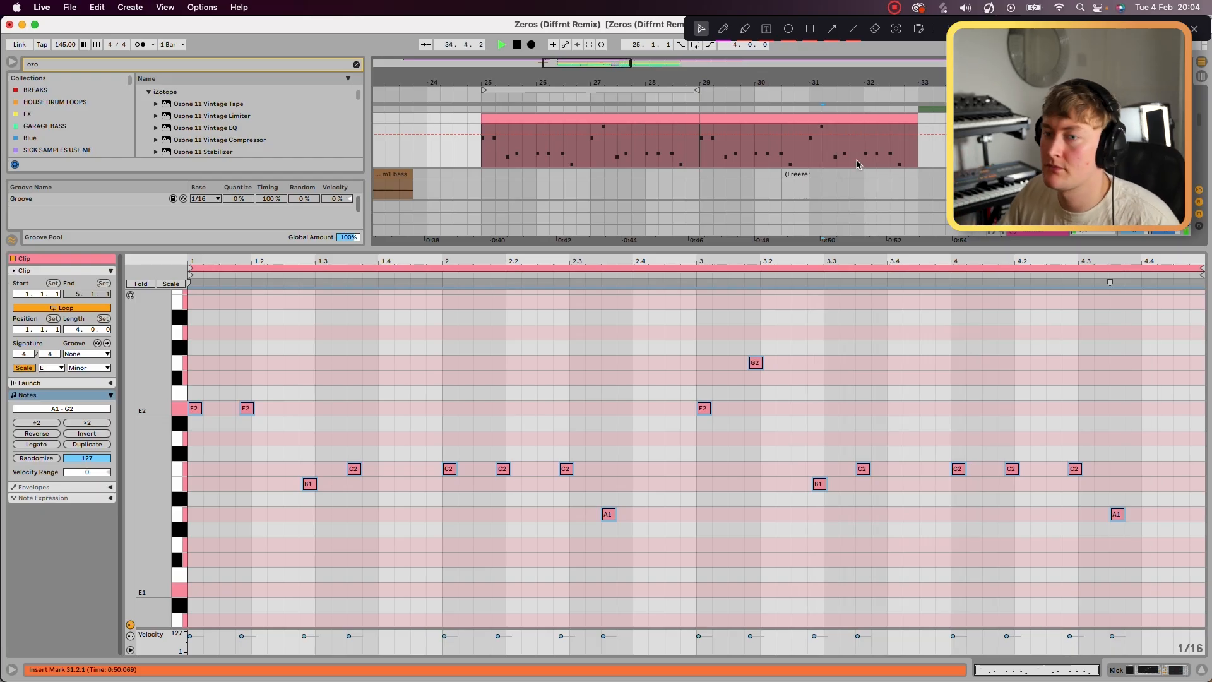
Show the Kick track's M1 plug-in and browse the Organ programs available for its first slot.
key("super+alt+l")
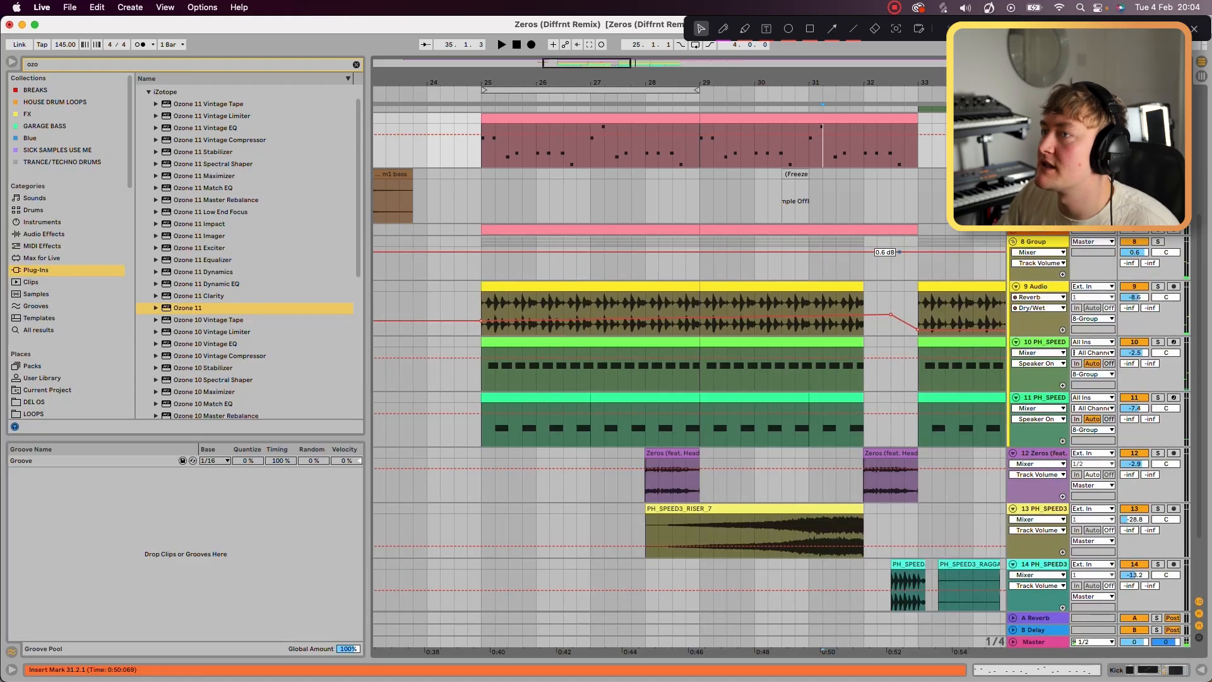
key("super+alt+l")
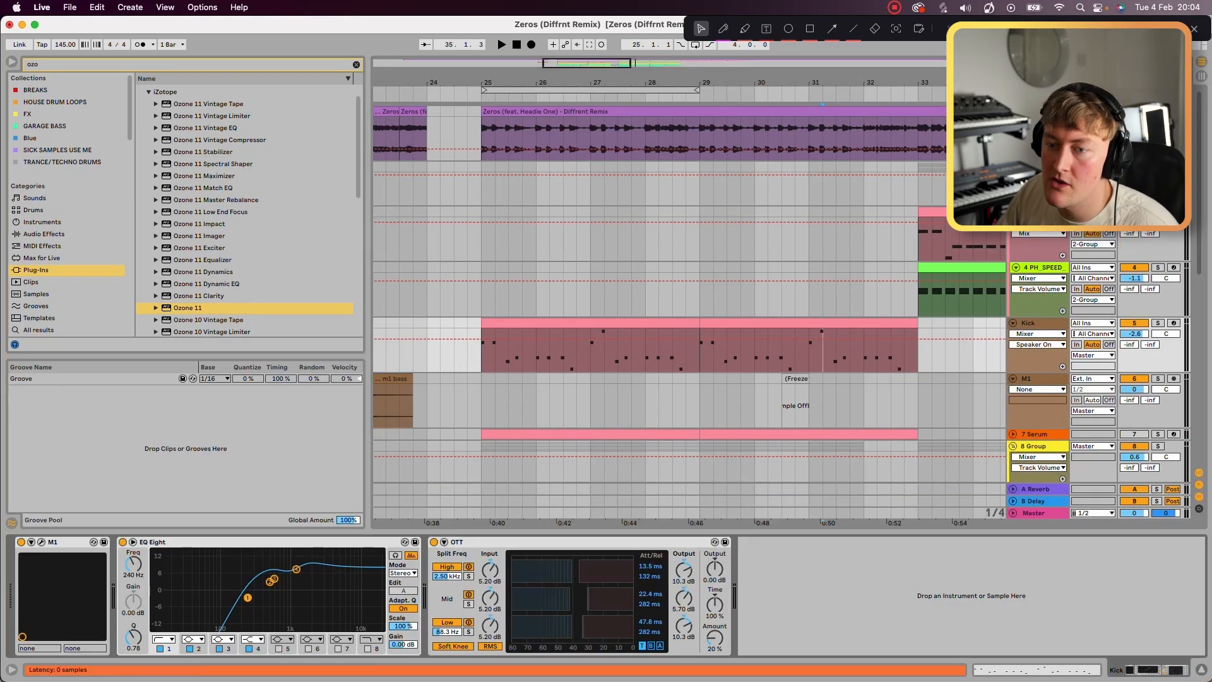
key("super+alt+p")
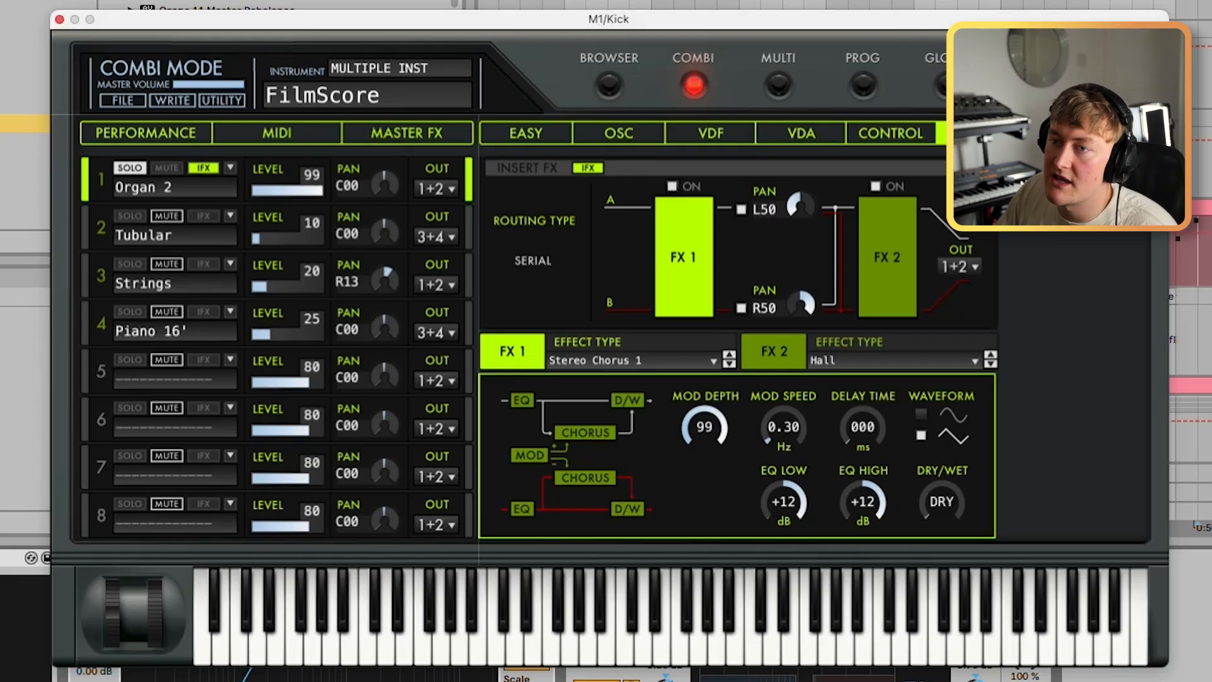
left_click(230, 167)
left_click(254, 184)
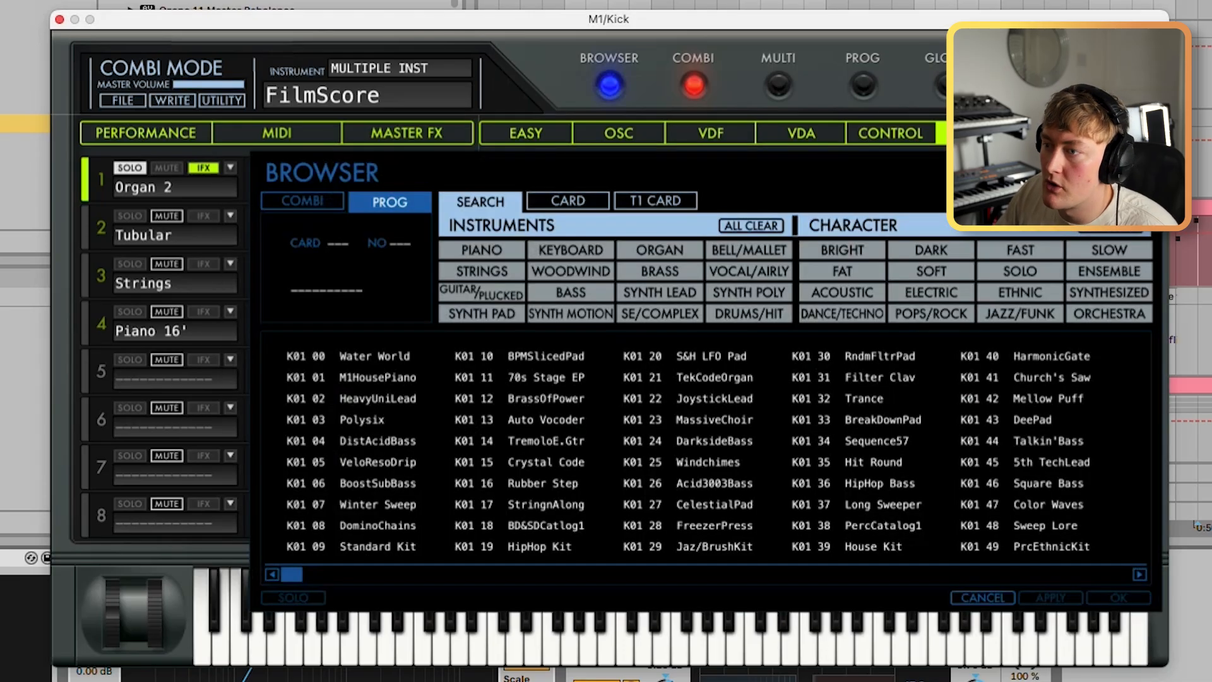
left_click(659, 250)
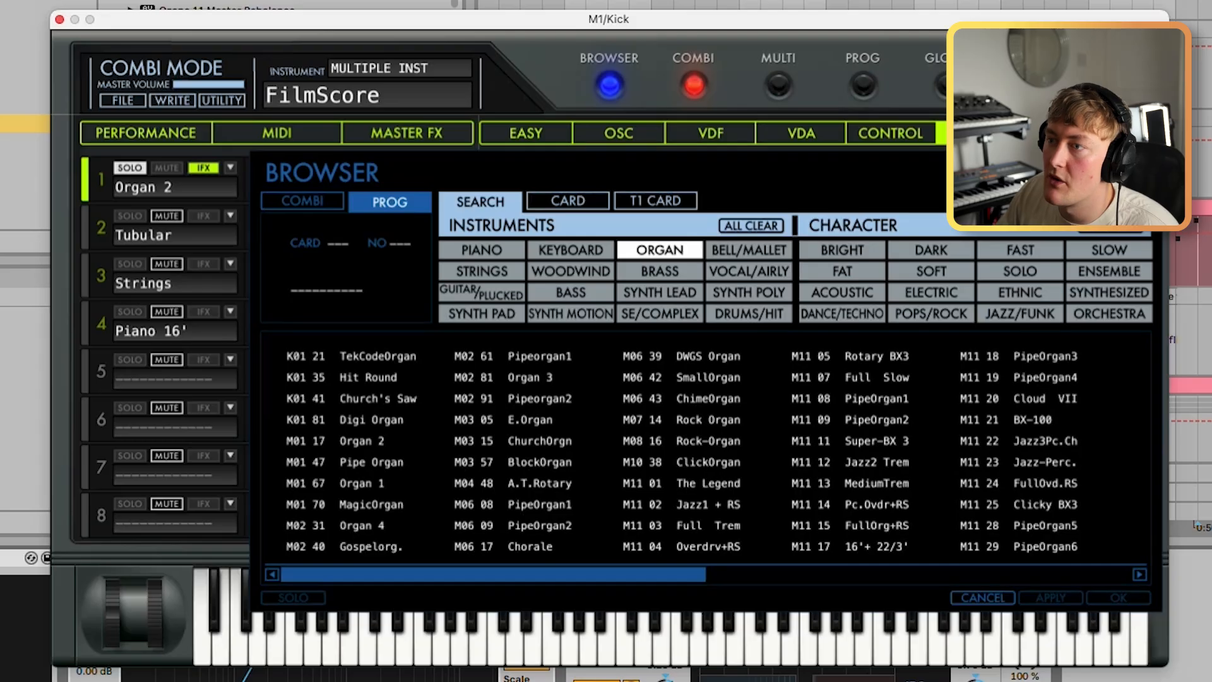
Examine the M1's master effects and the FX 1 and FX 2 insert effects of Organ 2.
left_click(407, 133)
left_click(774, 351)
left_click(512, 351)
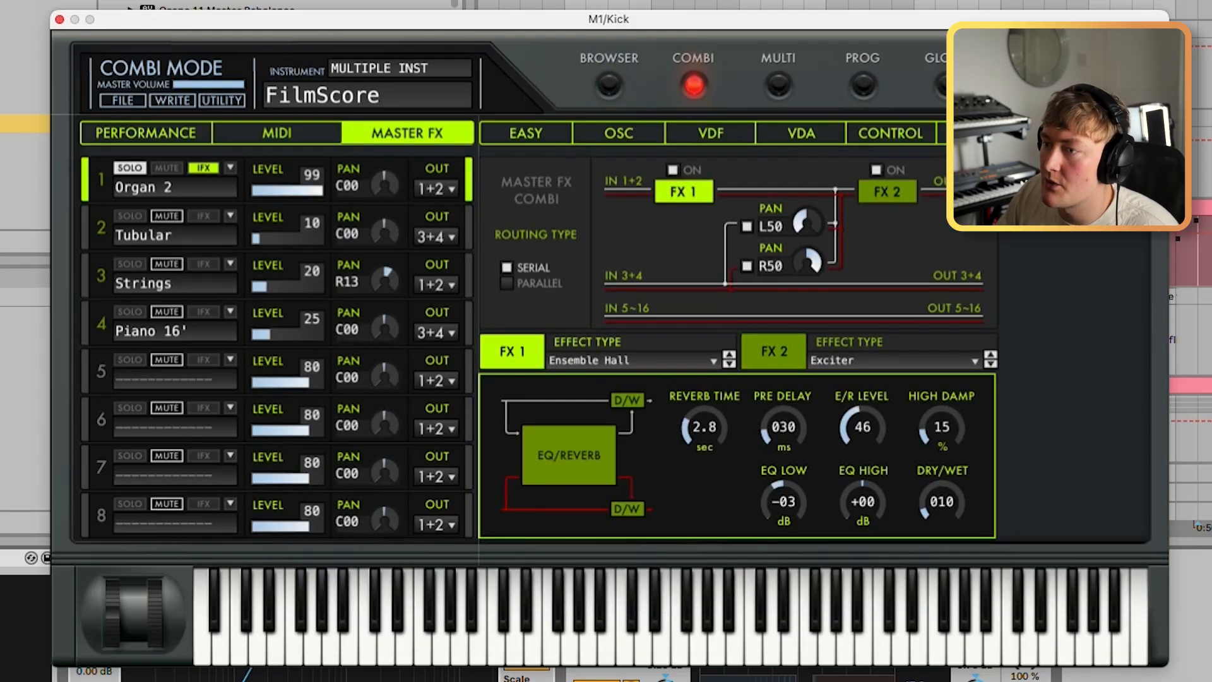
left_click(967, 133)
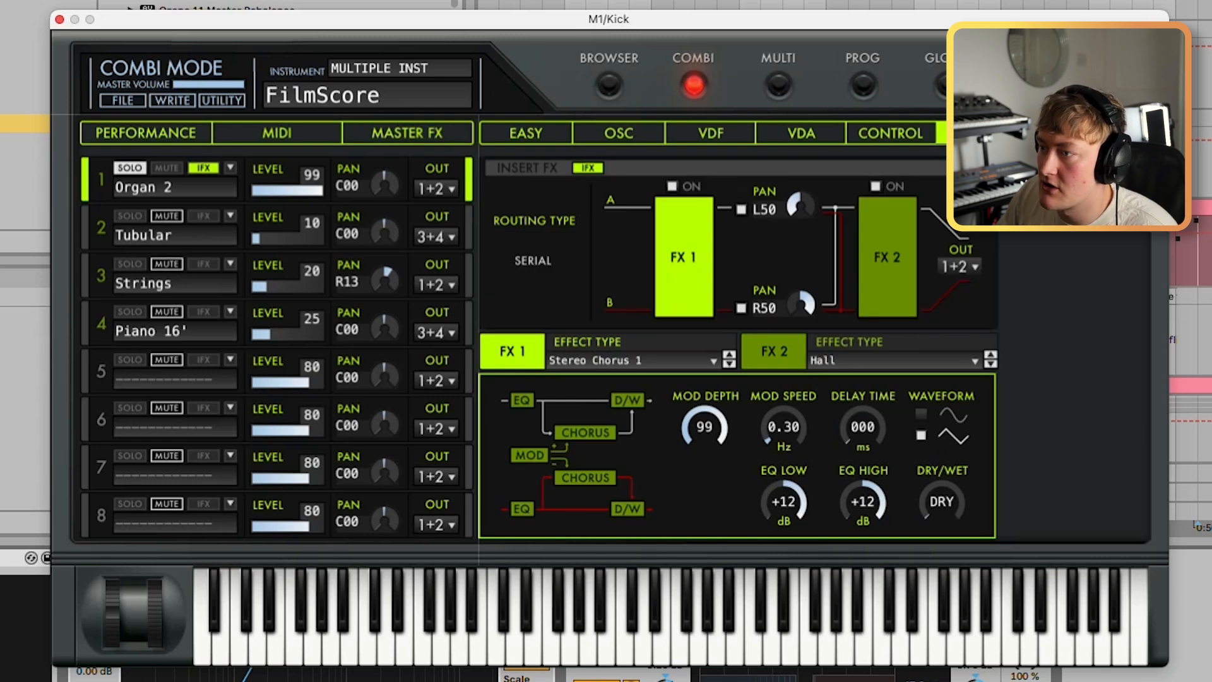
left_click(774, 351)
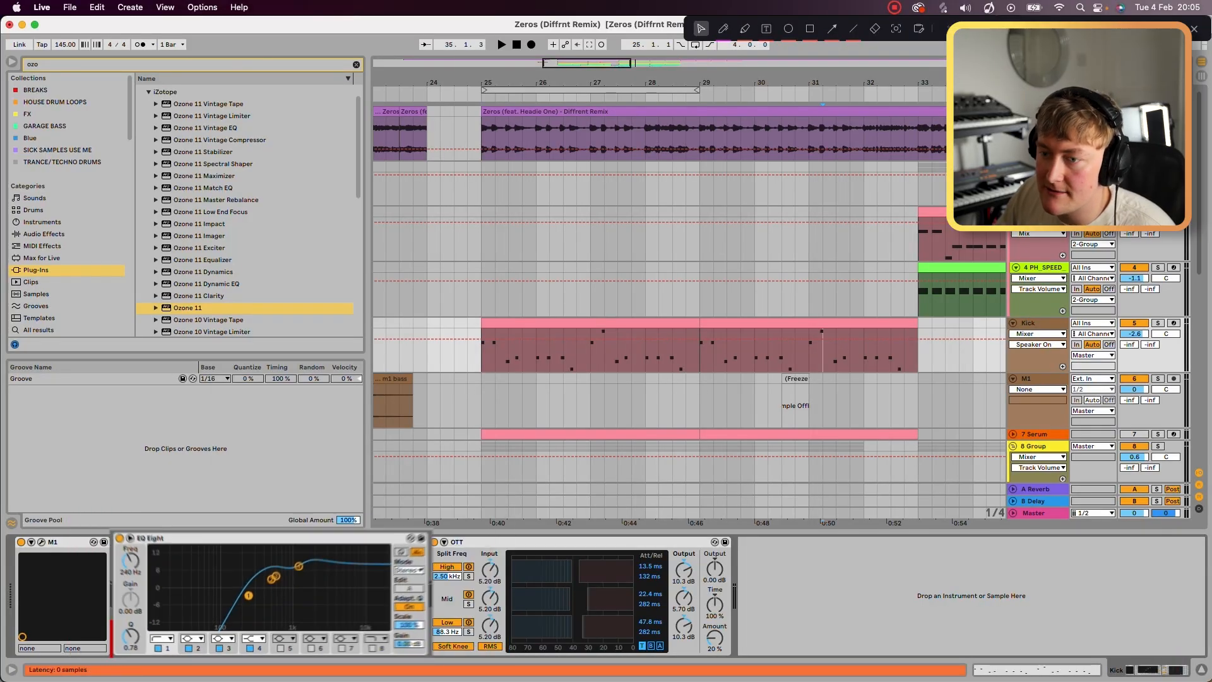
Set band 1's Q to 0.80 in the Kick track's EQ Eight and audition the sound with and without that band.
left_click(133, 542)
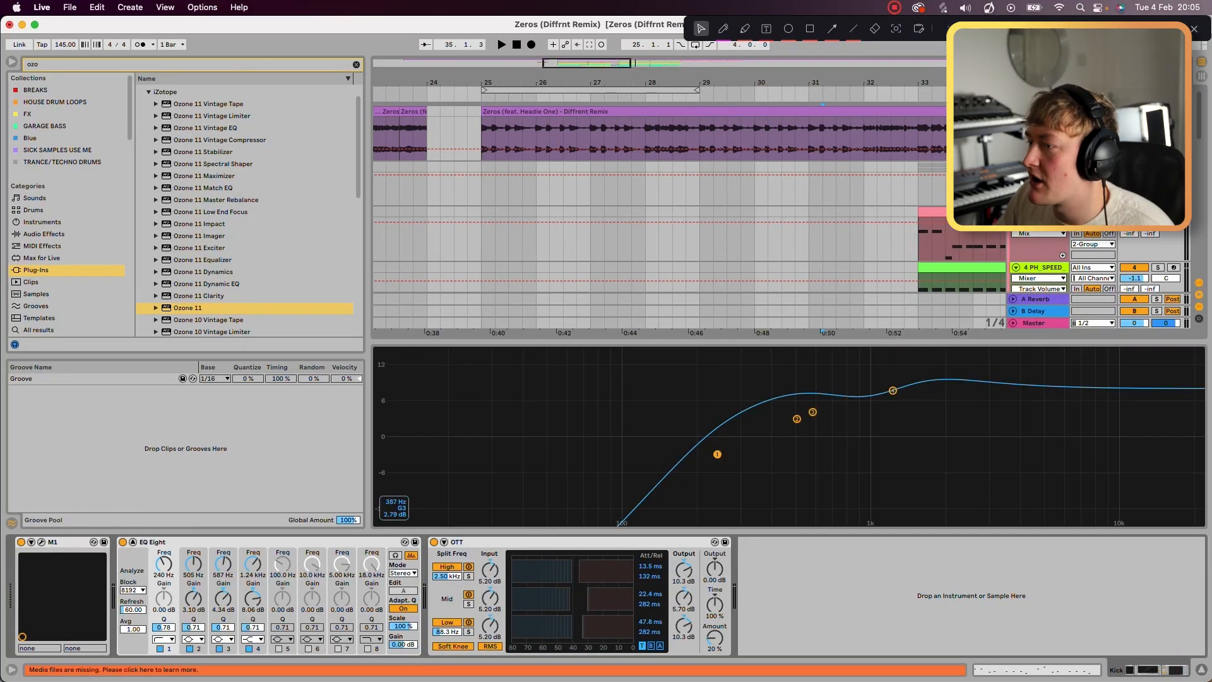
key("space")
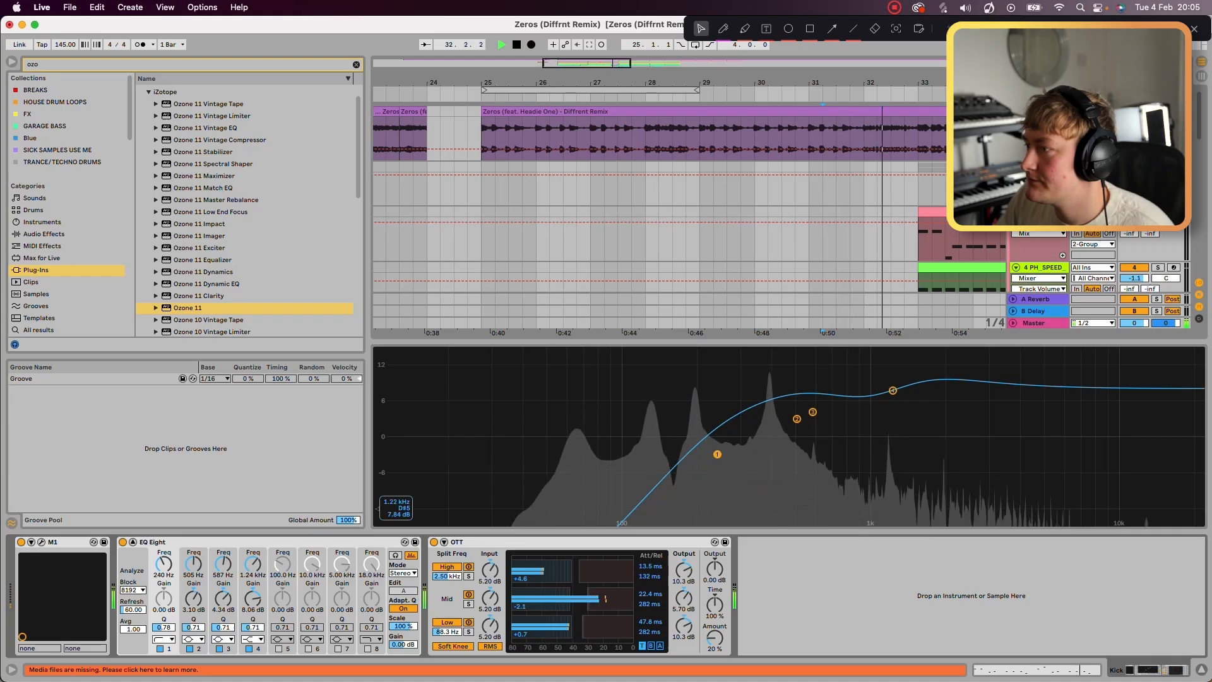
key("space")
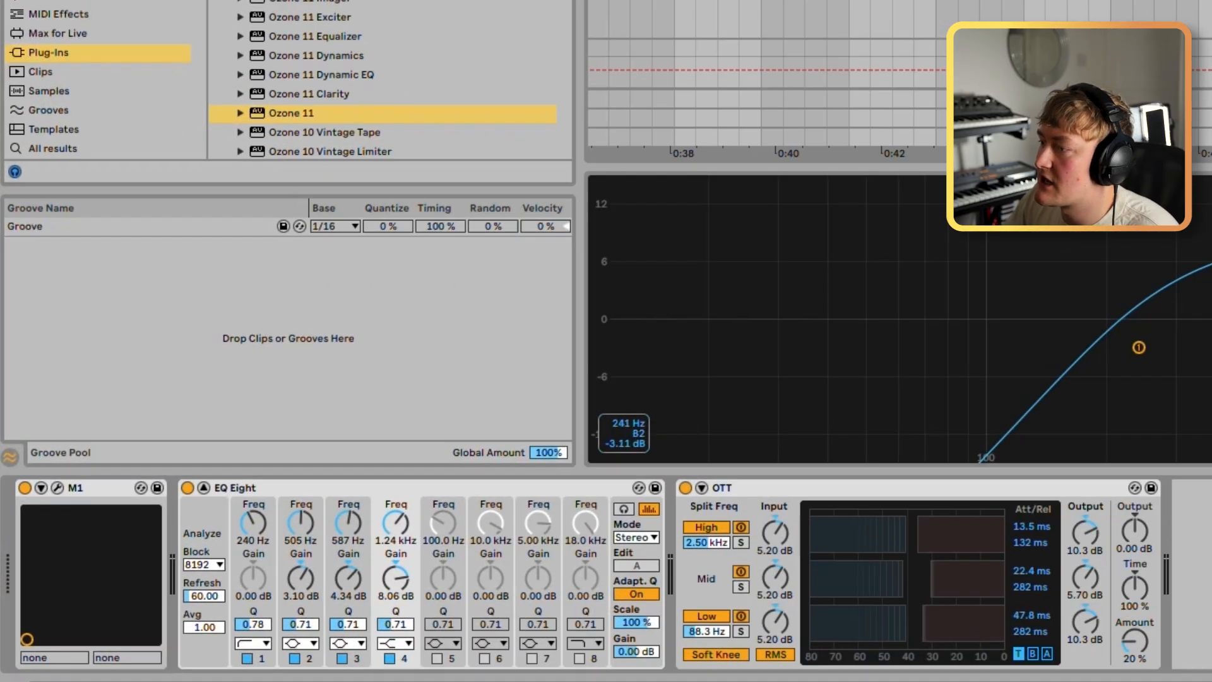
left_click_drag(717, 454, 718, 453)
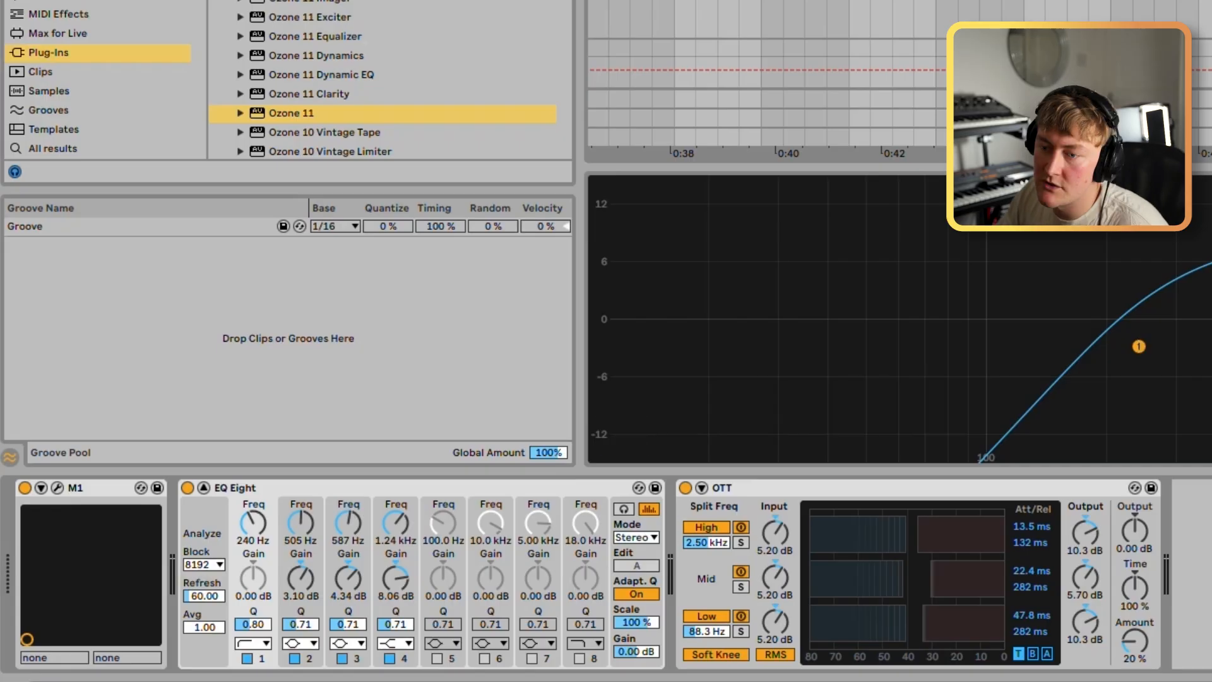
key("space")
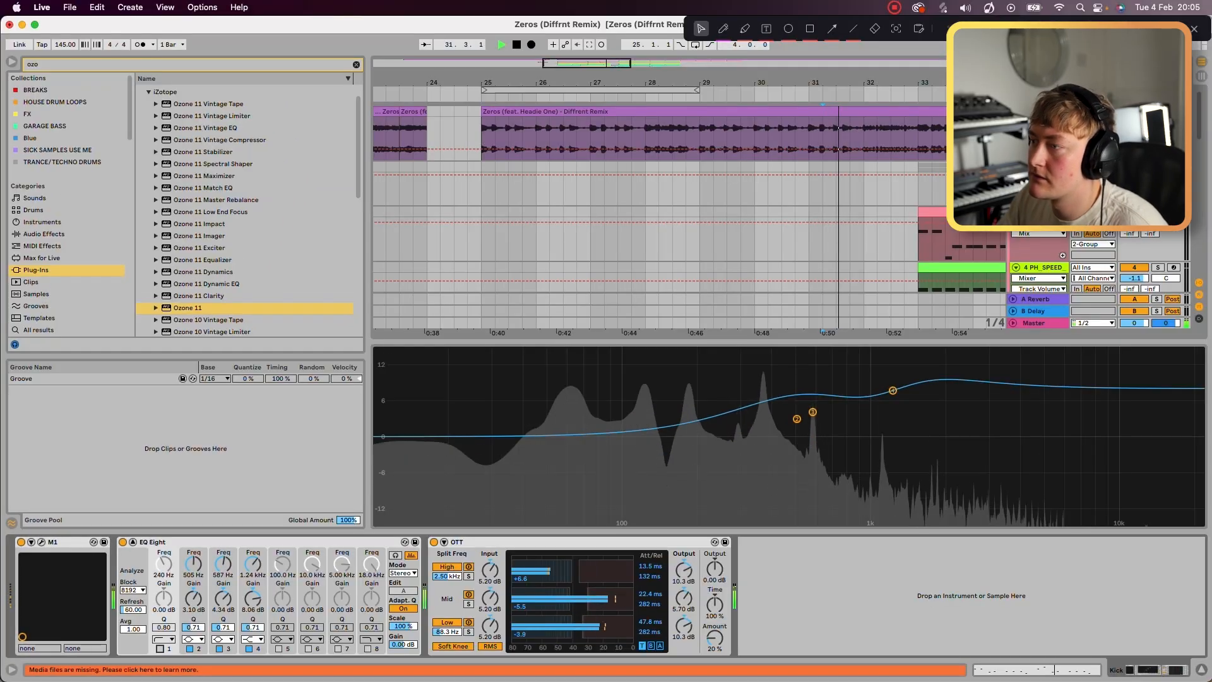
left_click(159, 649)
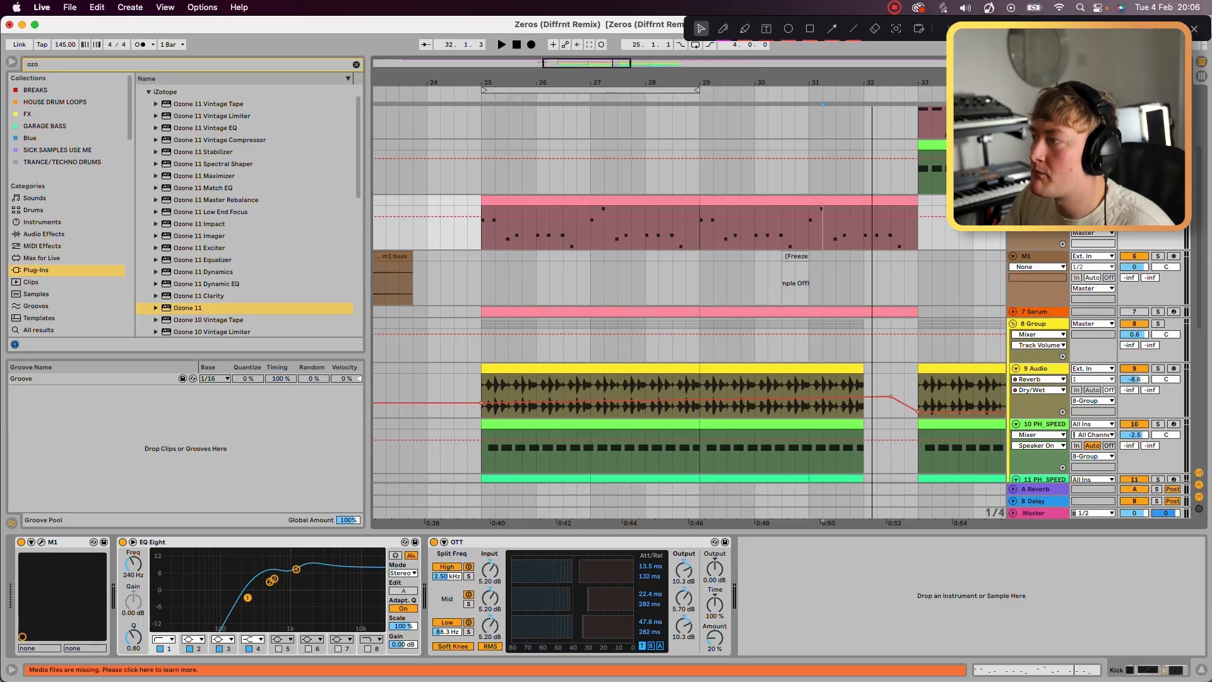
Unfold the 7 Serum track and open its Serum plug-in window.
left_click(1014, 312)
left_click(1036, 312)
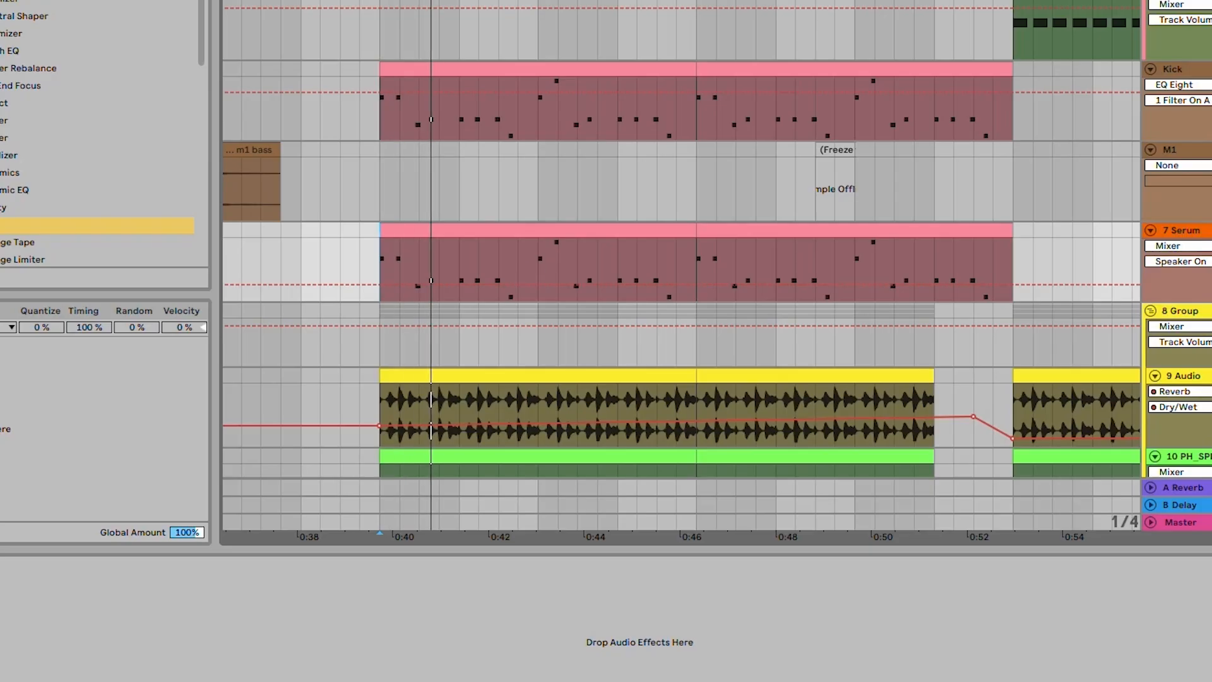
key("alt+super+p")
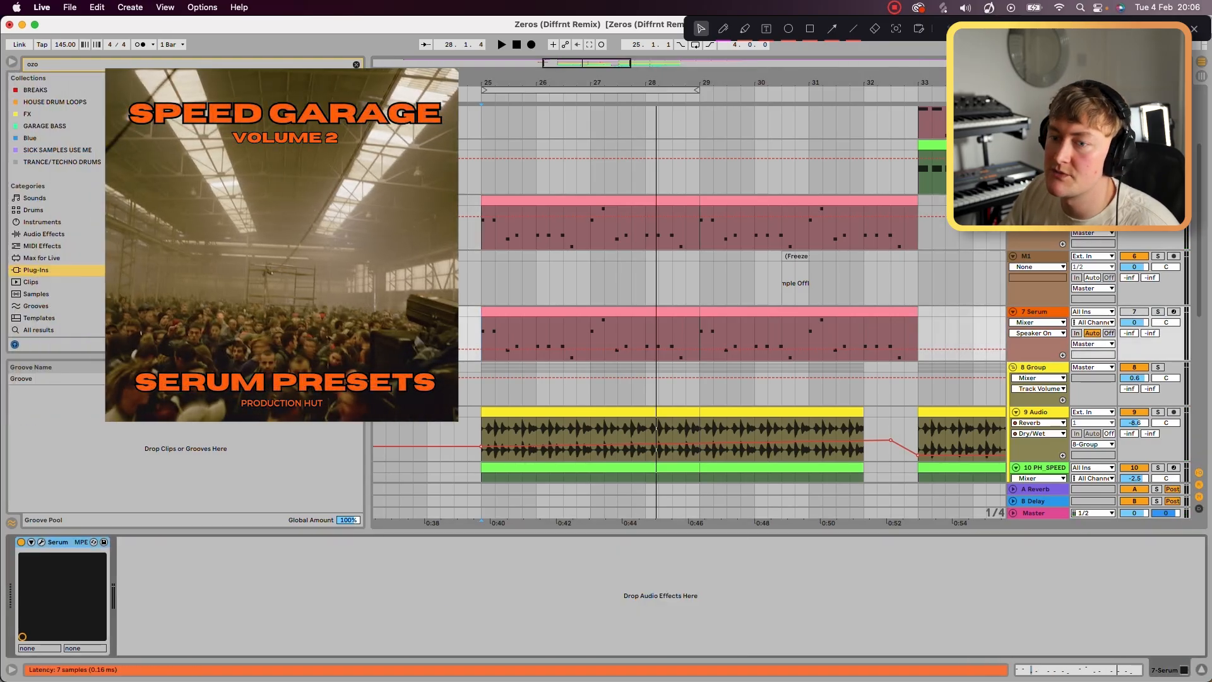
left_click(41, 542)
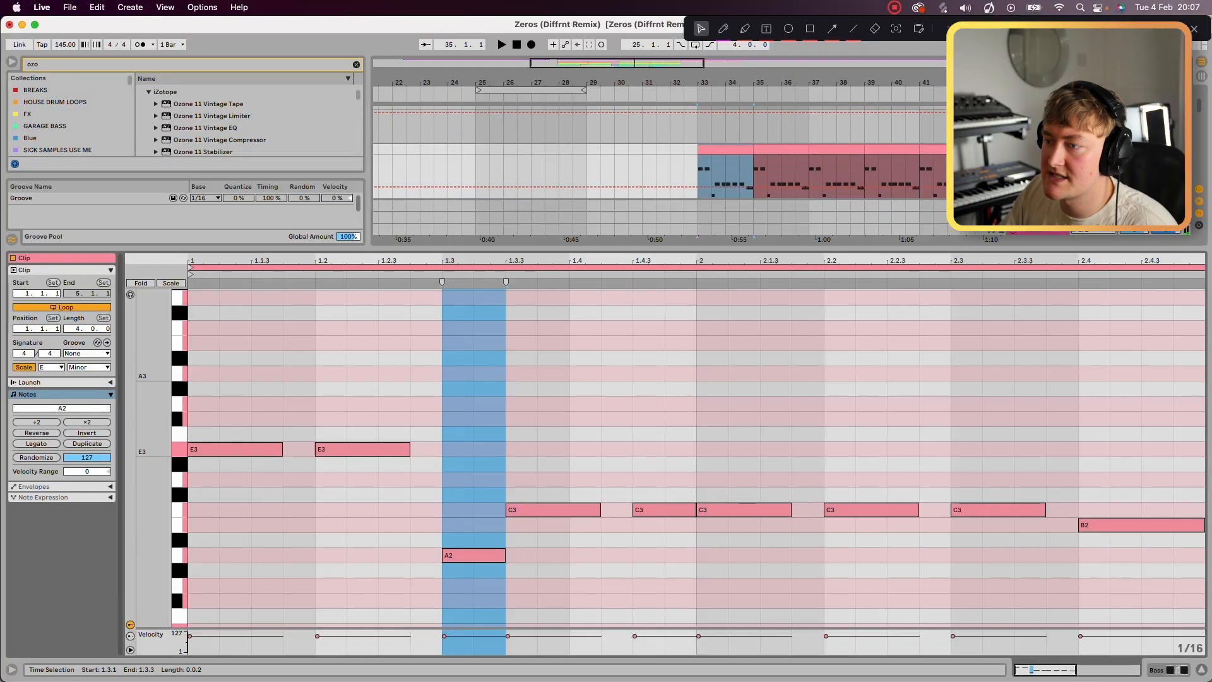
Compare the notes of the Bass clip at bar 33 with those of the Kick clip.
key("super+a")
left_click(726, 150)
scroll(726, 165, "down", 5)
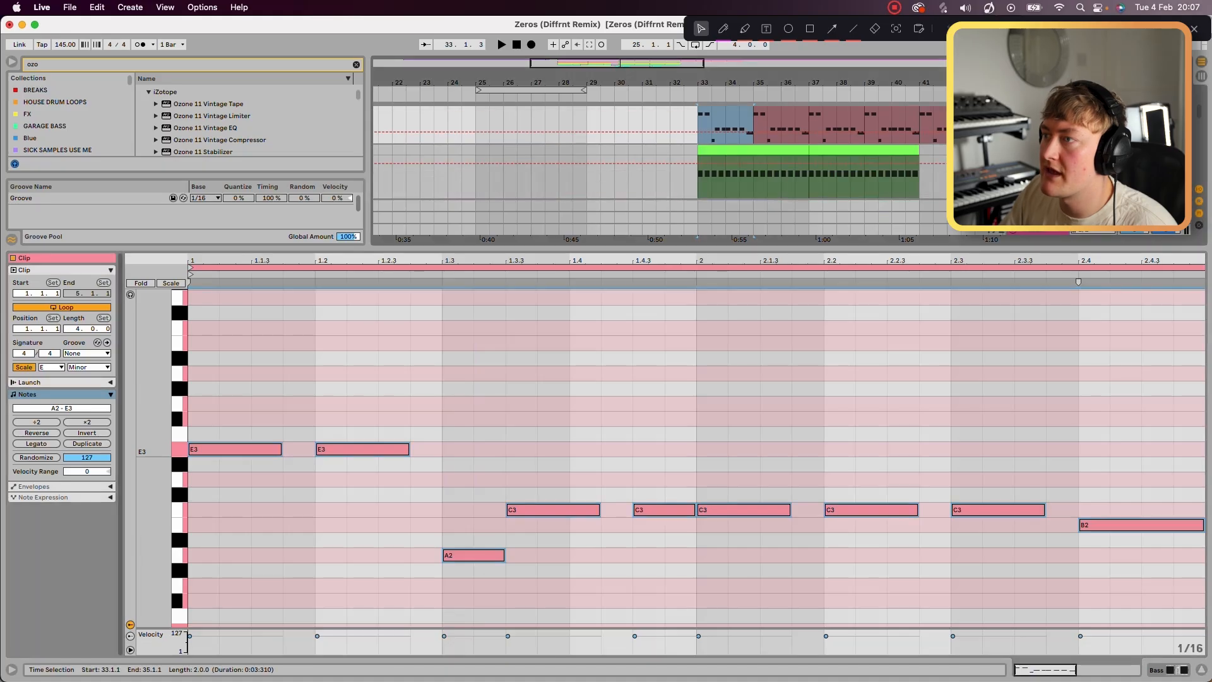
left_click(532, 111)
scroll(660, 153, "up", 5)
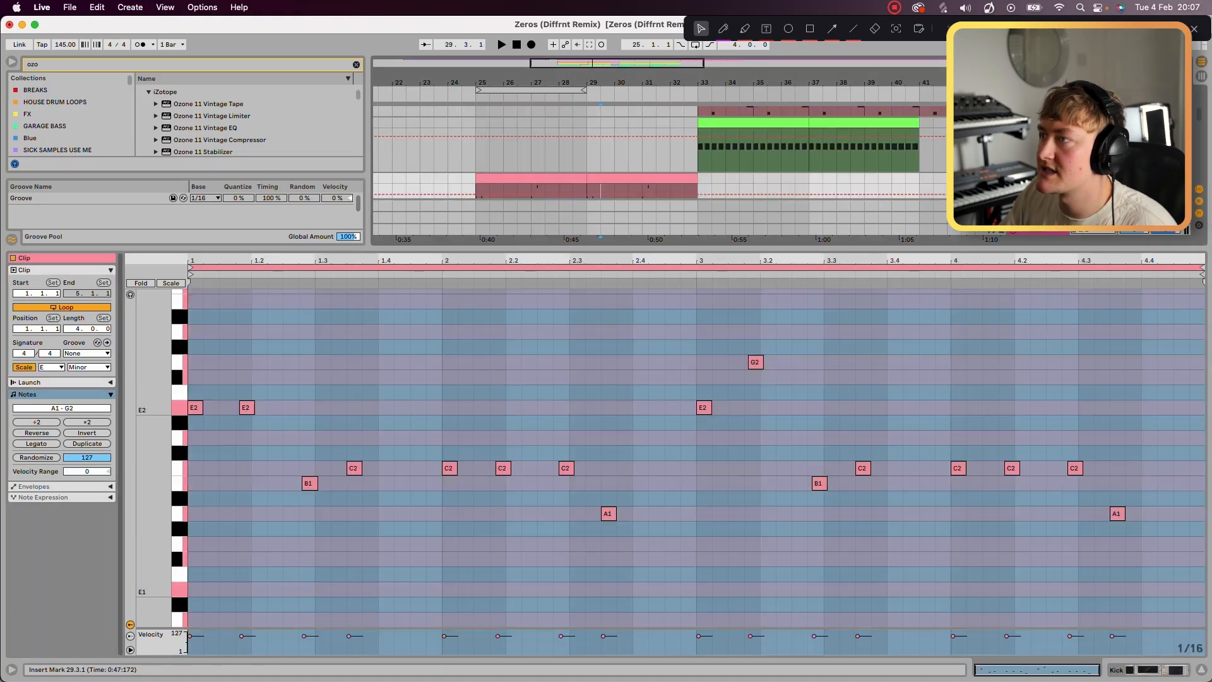
left_click(726, 154)
key("super+a")
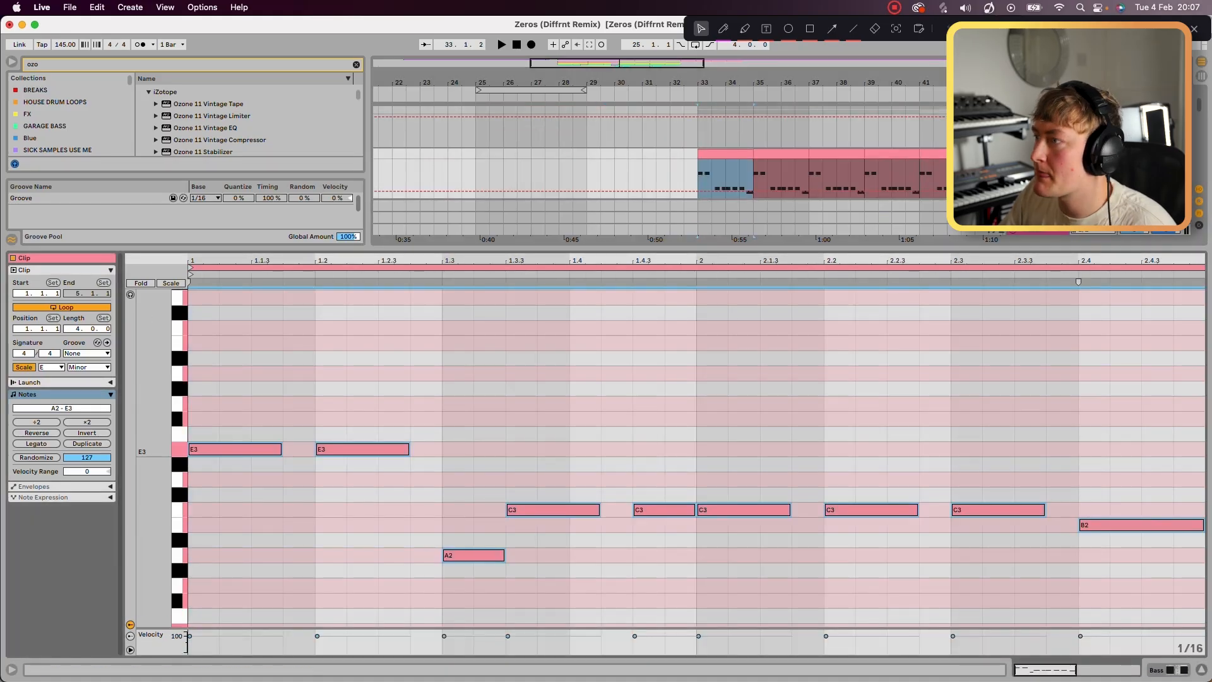
Copy the four-bar Kick clip onto the Bass track at bar 33 and apply Legato to all its notes.
key("super+alt+l")
left_click_drag(642, 266, 753, 154)
double_click(754, 154)
left_click_drag(194, 326, 1206, 627)
left_click(36, 443)
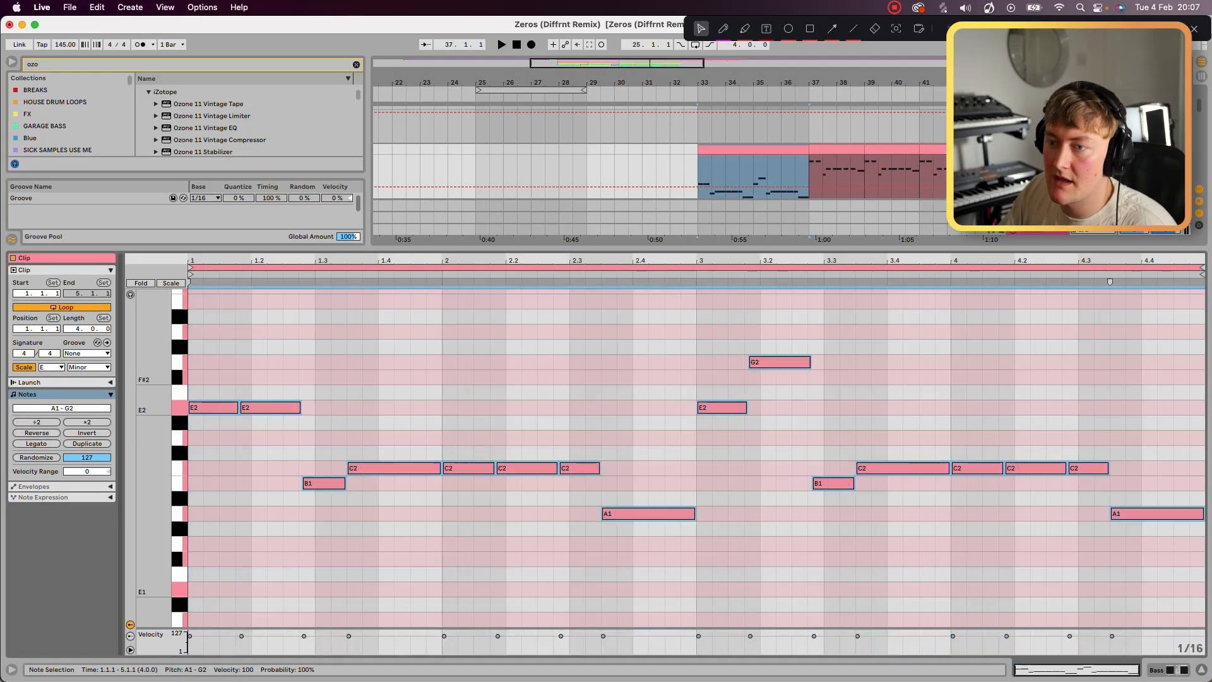
Transpose all notes of the Bass clip at bar 33 up one octave, shorten each by 1/16, and audition them.
key("shift+Up")
key("shift+Left")
key("space")
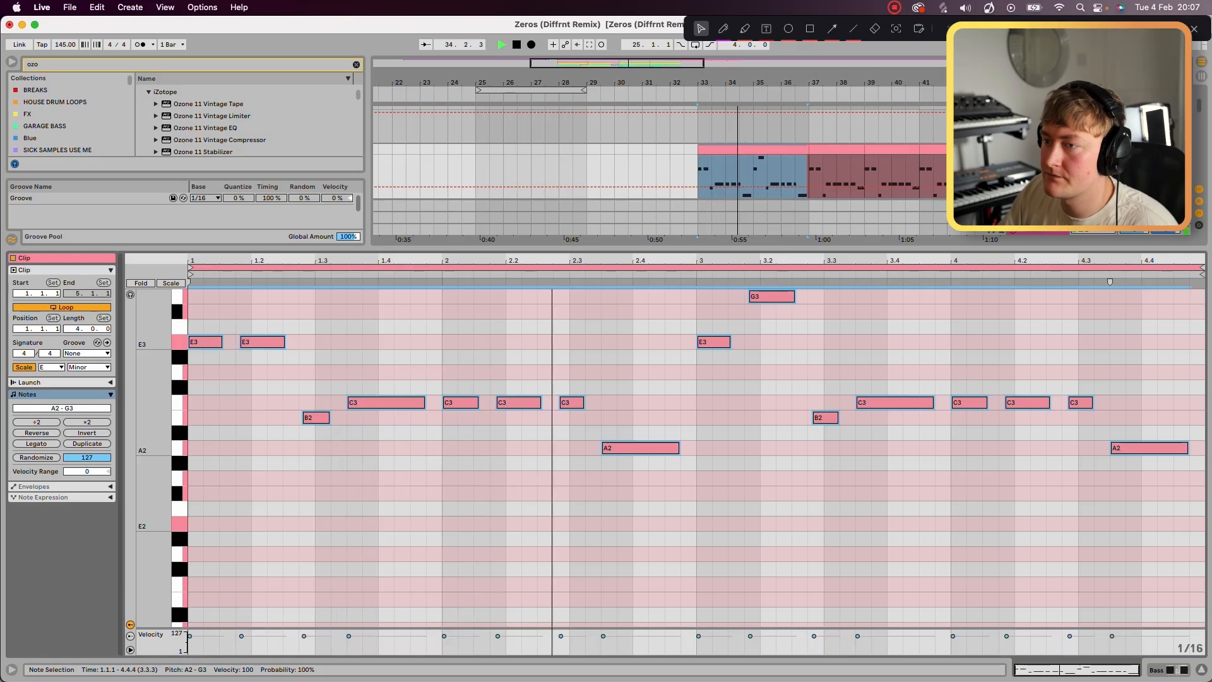
key("space")
left_click(729, 326)
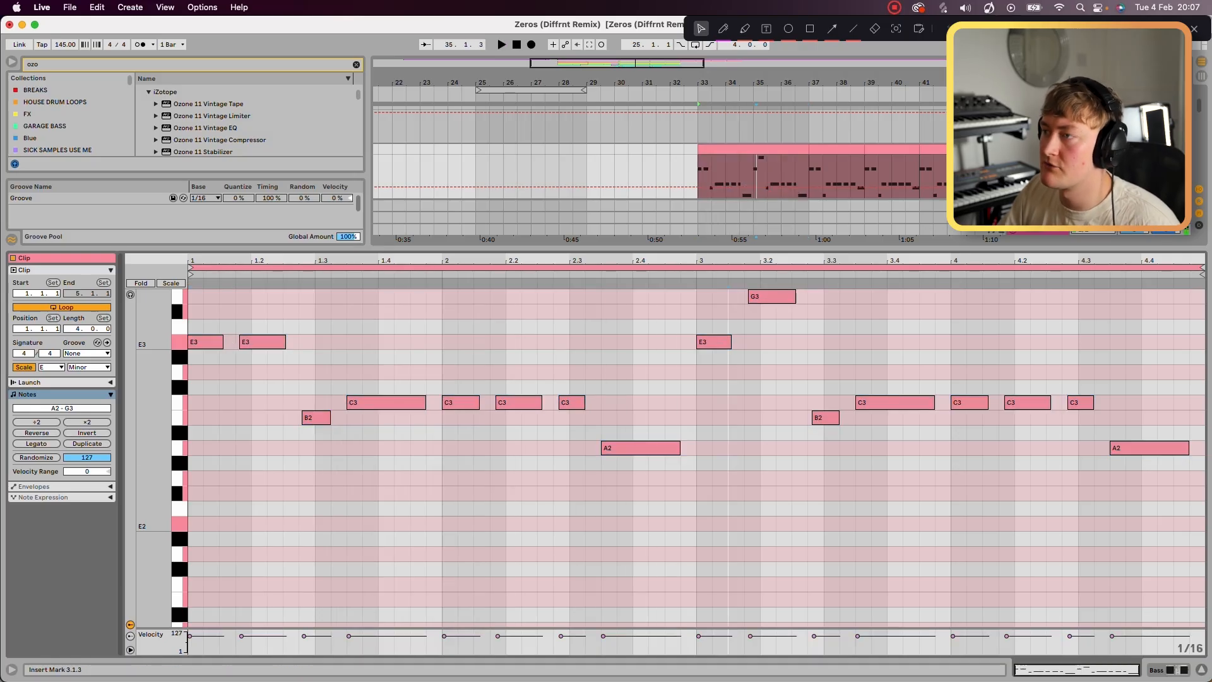
Select all notes of the Bass clip and play the drop's bassline from bar 32.3.
key("super+a")
key("shift+Right")
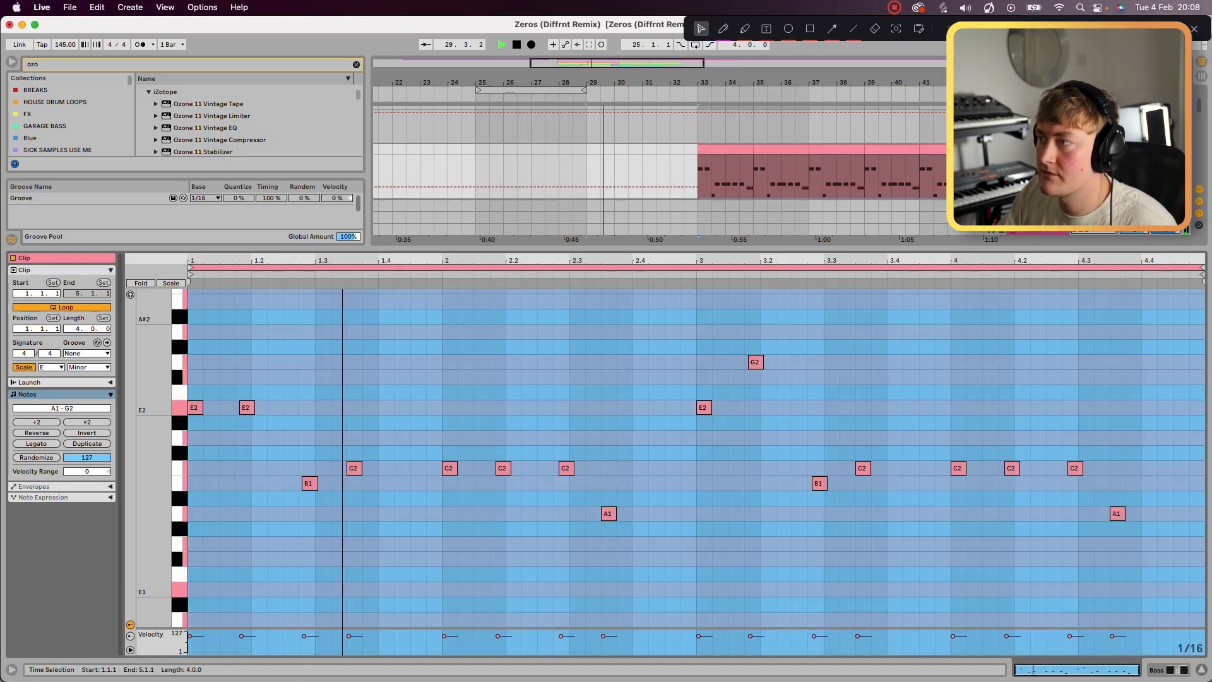
left_click_drag(652, 379, 662, 379)
left_click(689, 175)
key("space")
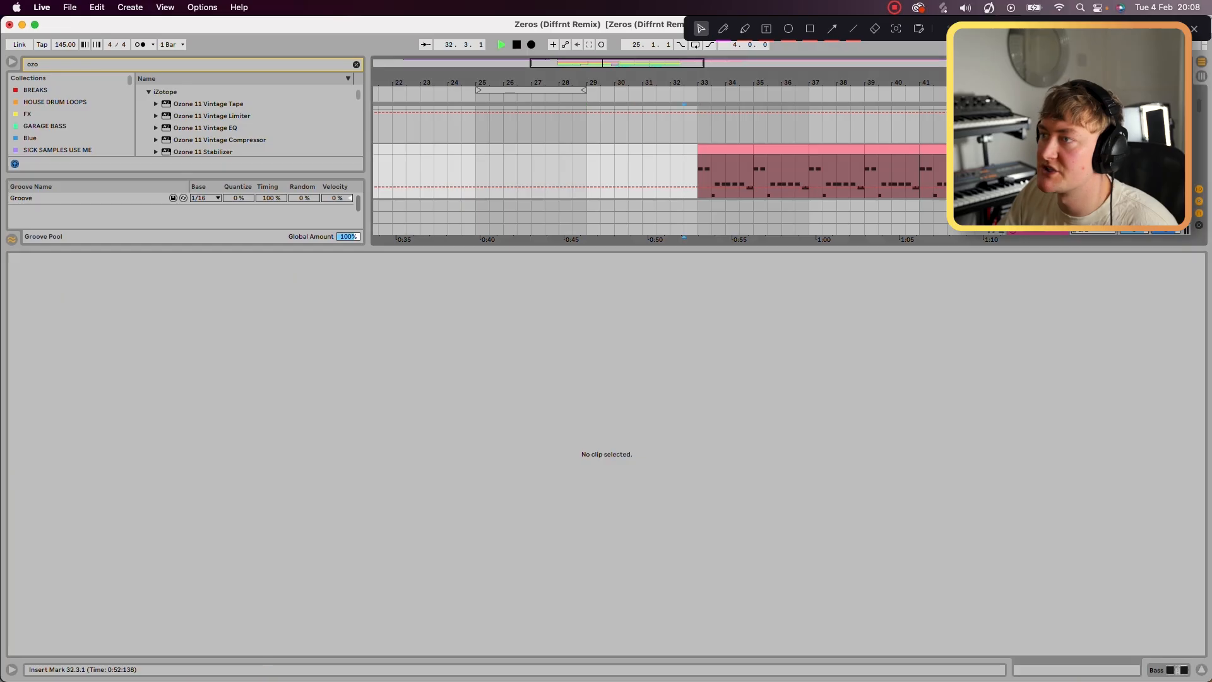
key("Right")
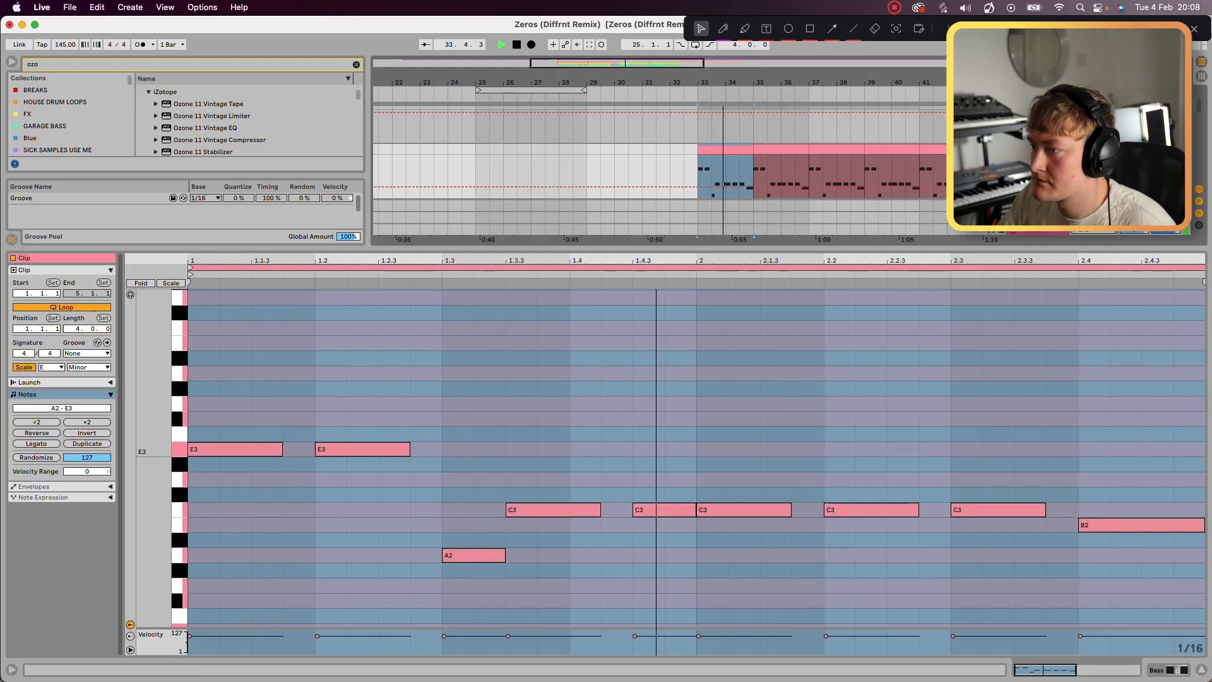
left_click(919, 420)
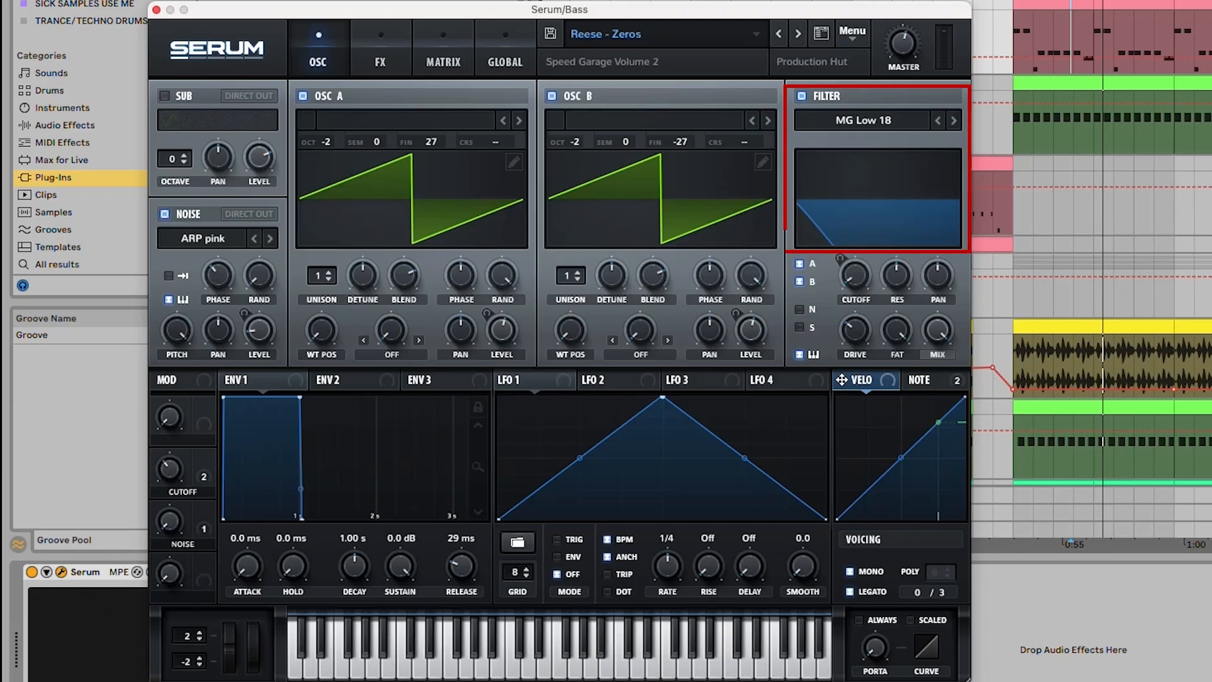
Play the Reese bass while switching Serum's filter off and back on to compare the sound.
key("space")
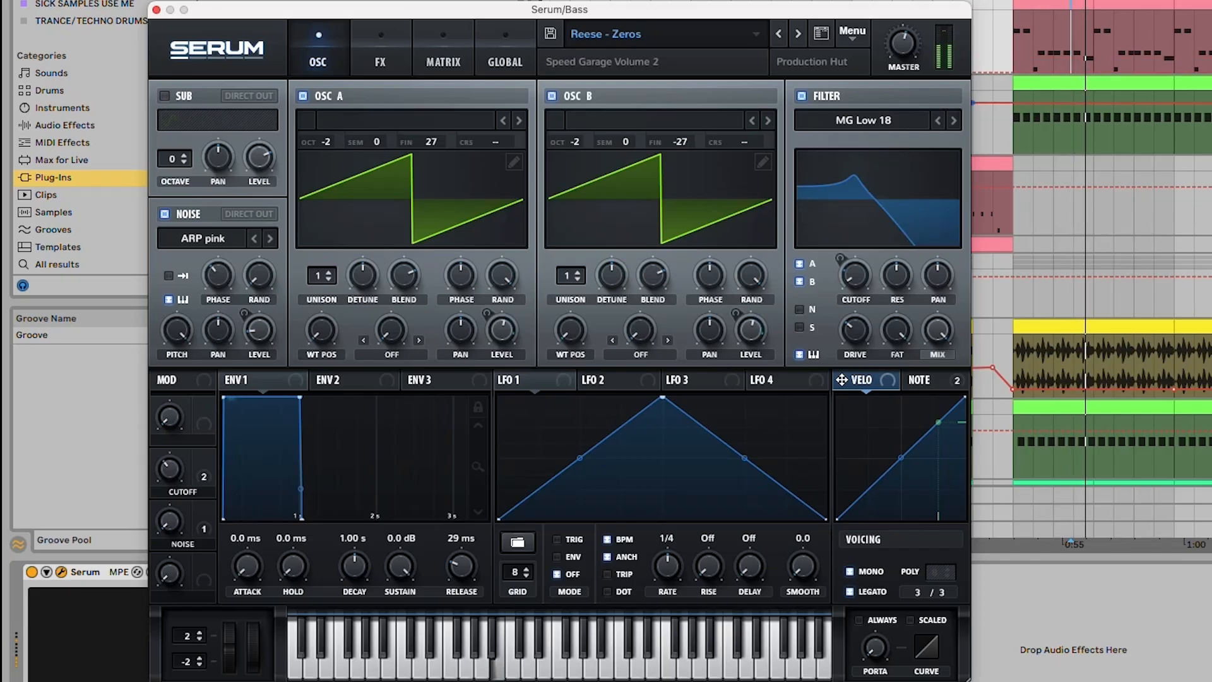
left_click(802, 96)
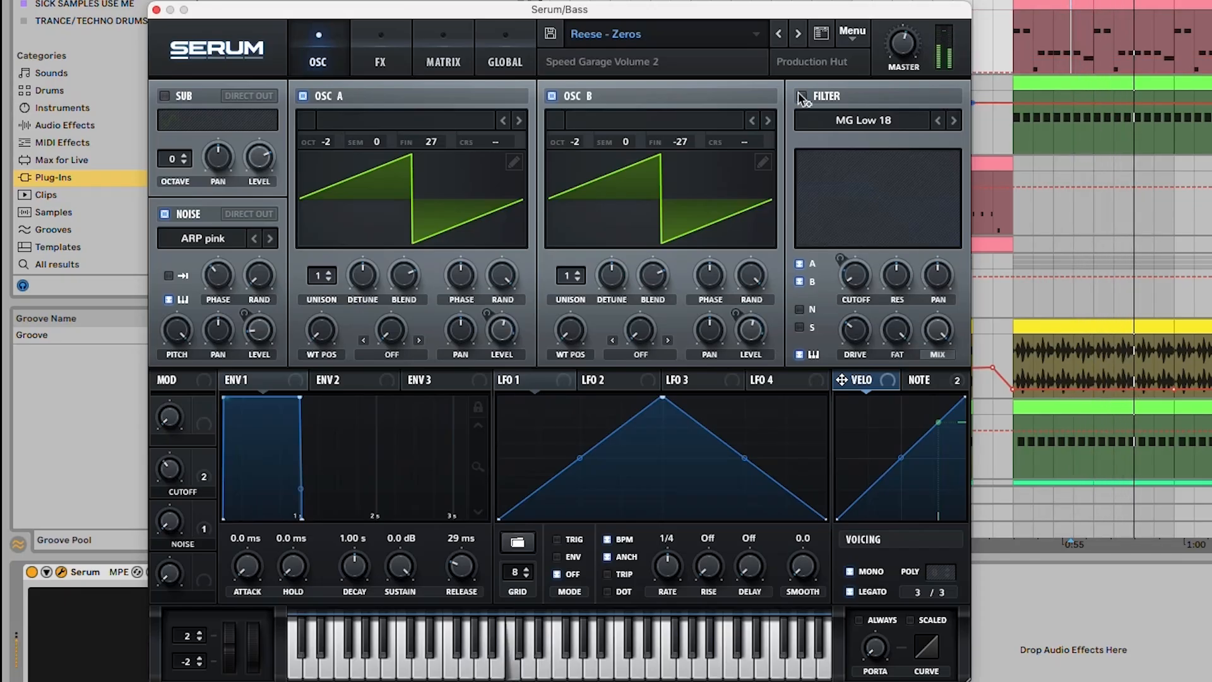
left_click(802, 97)
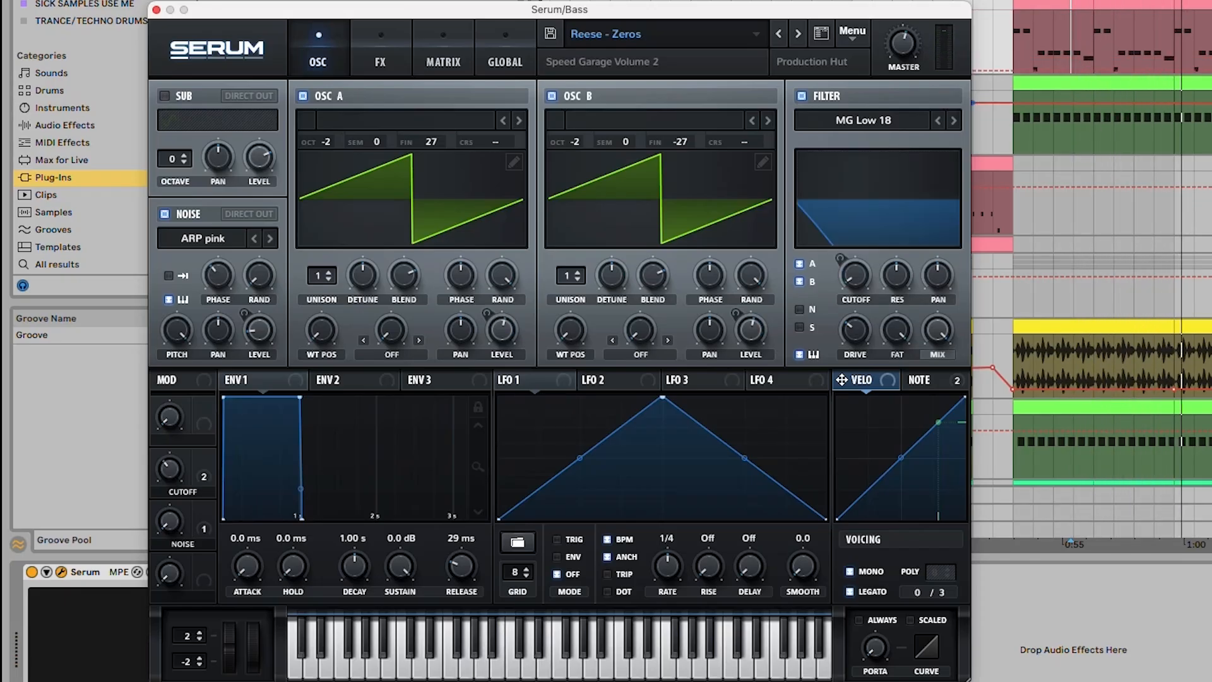
Set Serum's filter type to MG Low 18 from the Normal group and adjust its cutoff.
left_click(820, 121)
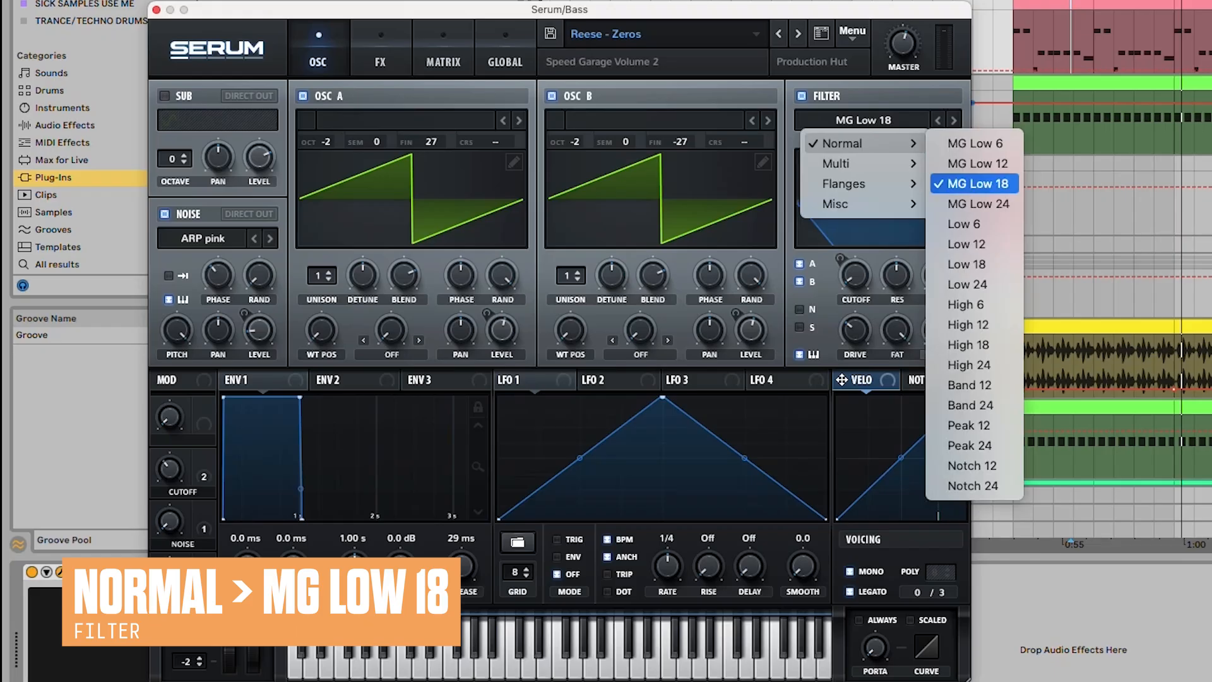
left_click(977, 184)
left_click_drag(856, 275, 903, 286)
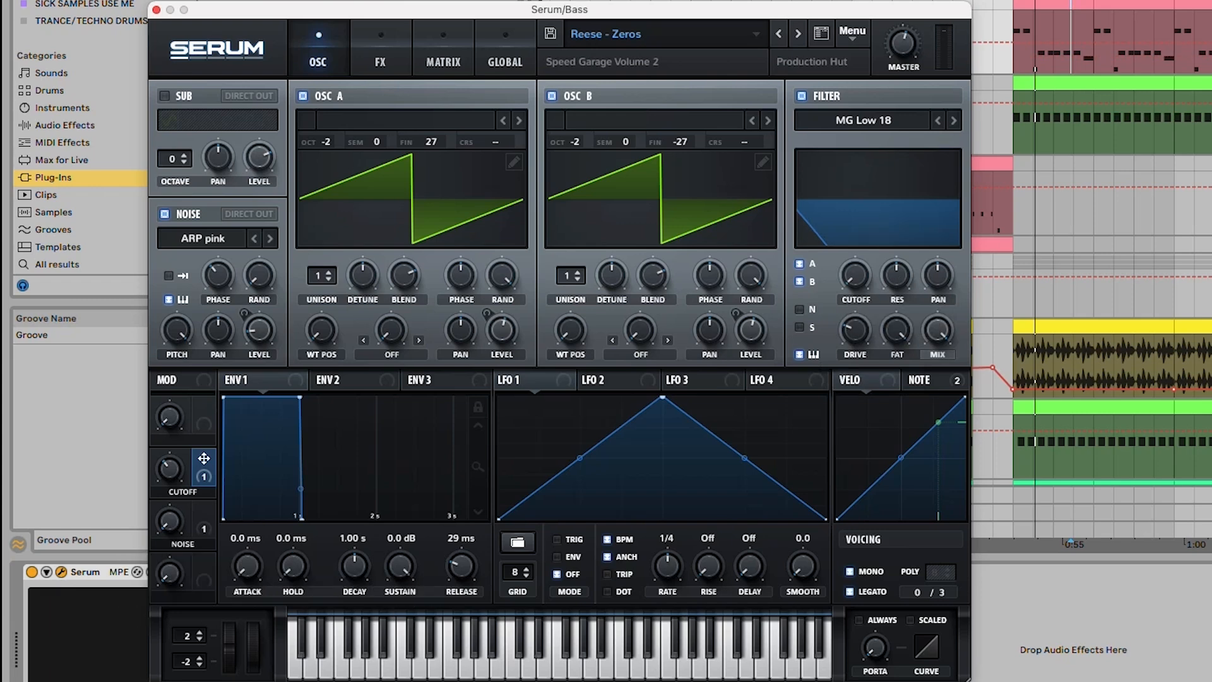
Assign the Cutoff macro to the filter's cutoff and audition the bass while turning the macro.
left_click_drag(228, 468, 854, 274)
key("space")
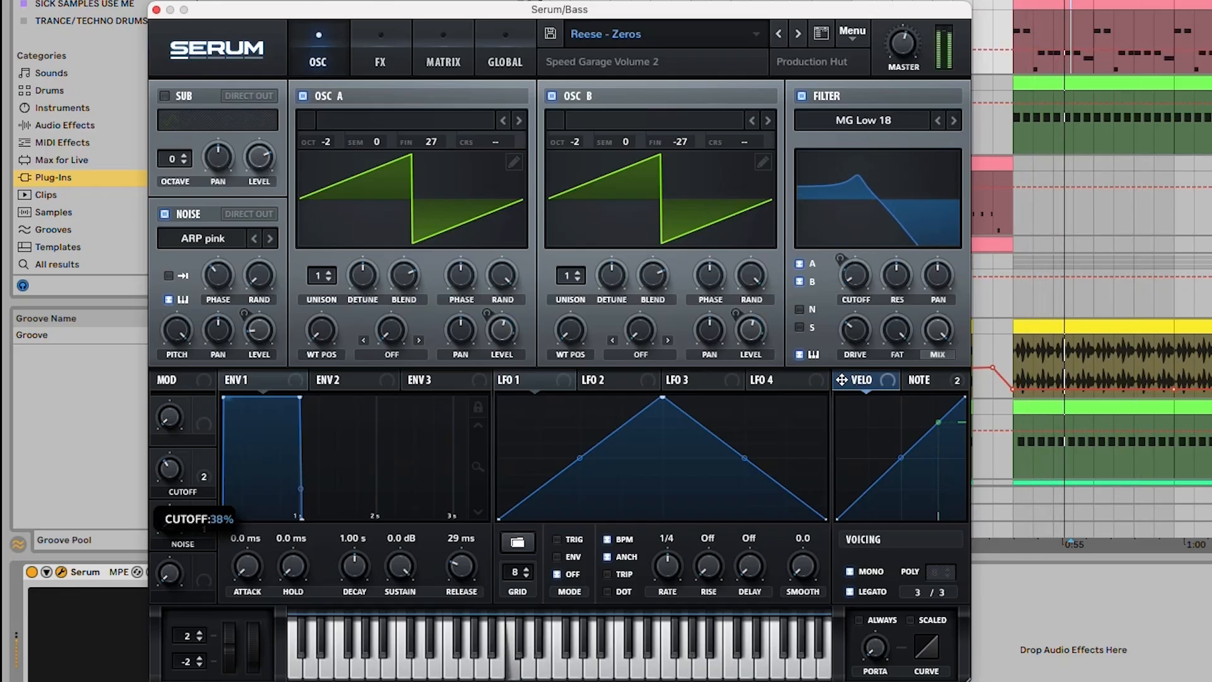
key("space")
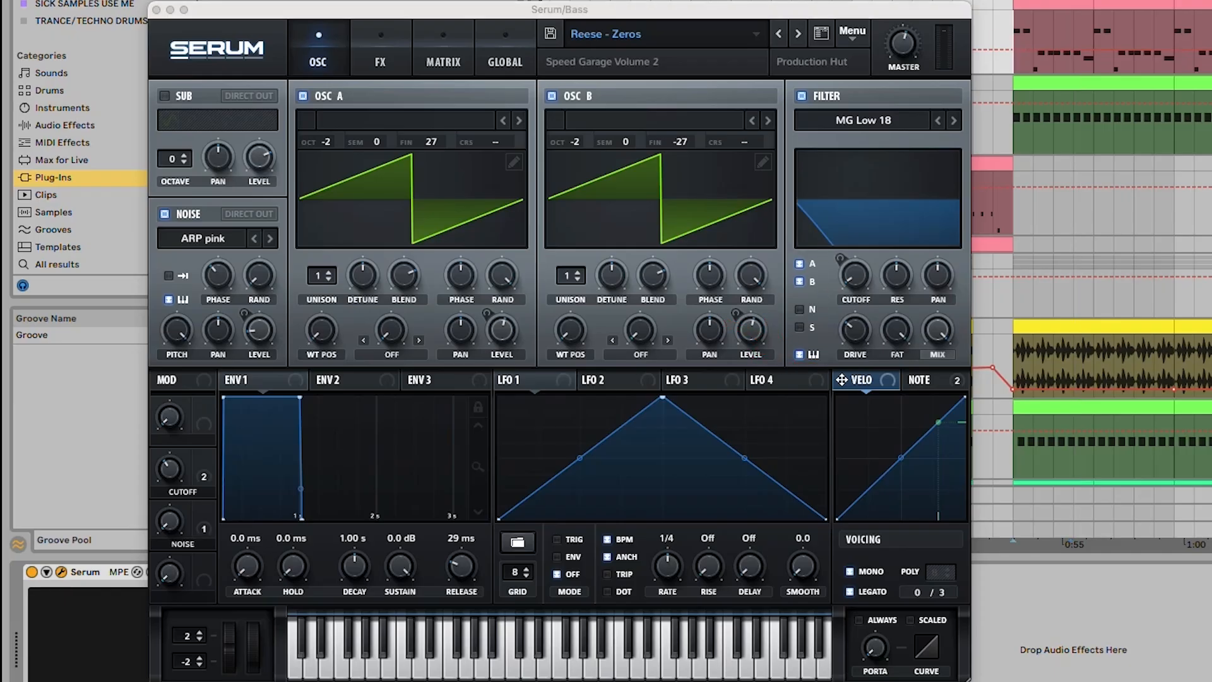
key("space")
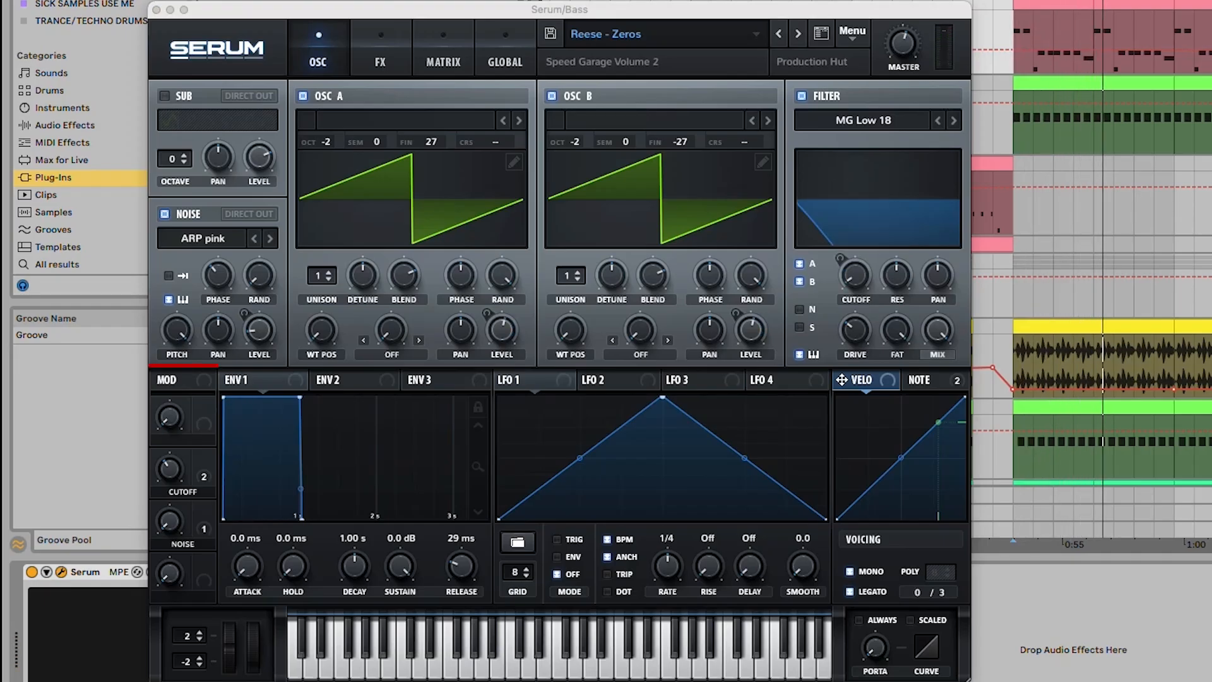
Set Serum's noise oscillator to ARP pink from the Analog group and switch off oscillators A and B to isolate it.
left_click(203, 239)
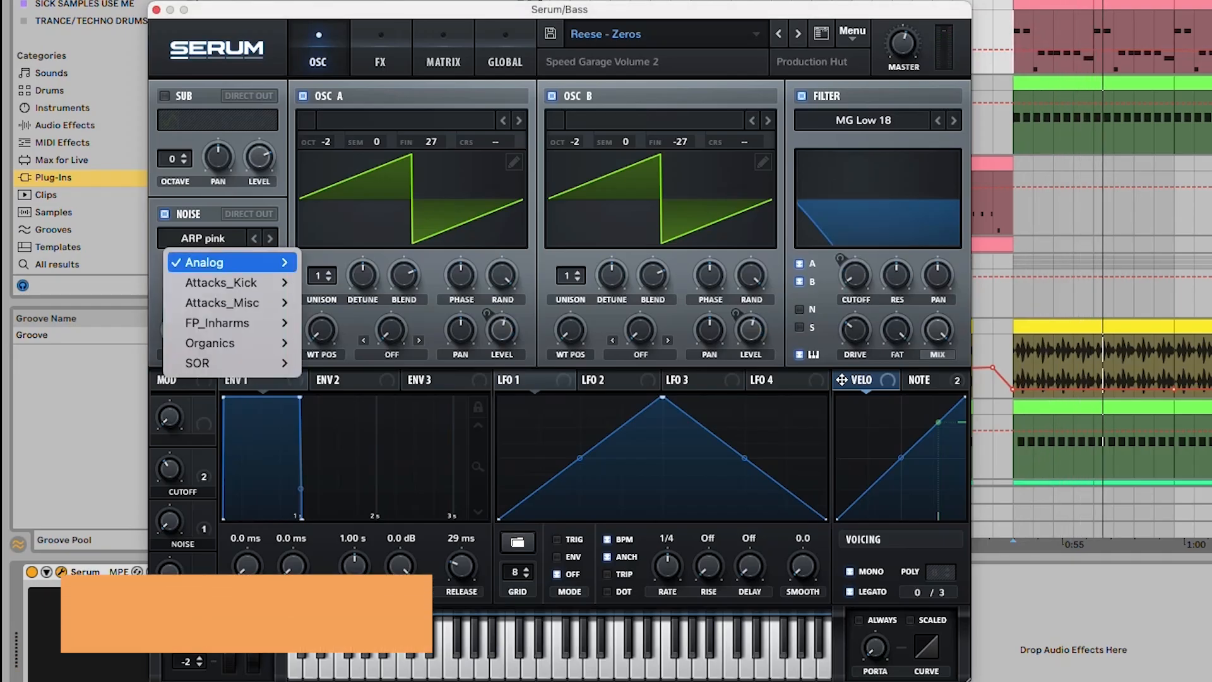
mouse_move(206, 262)
left_click(352, 302)
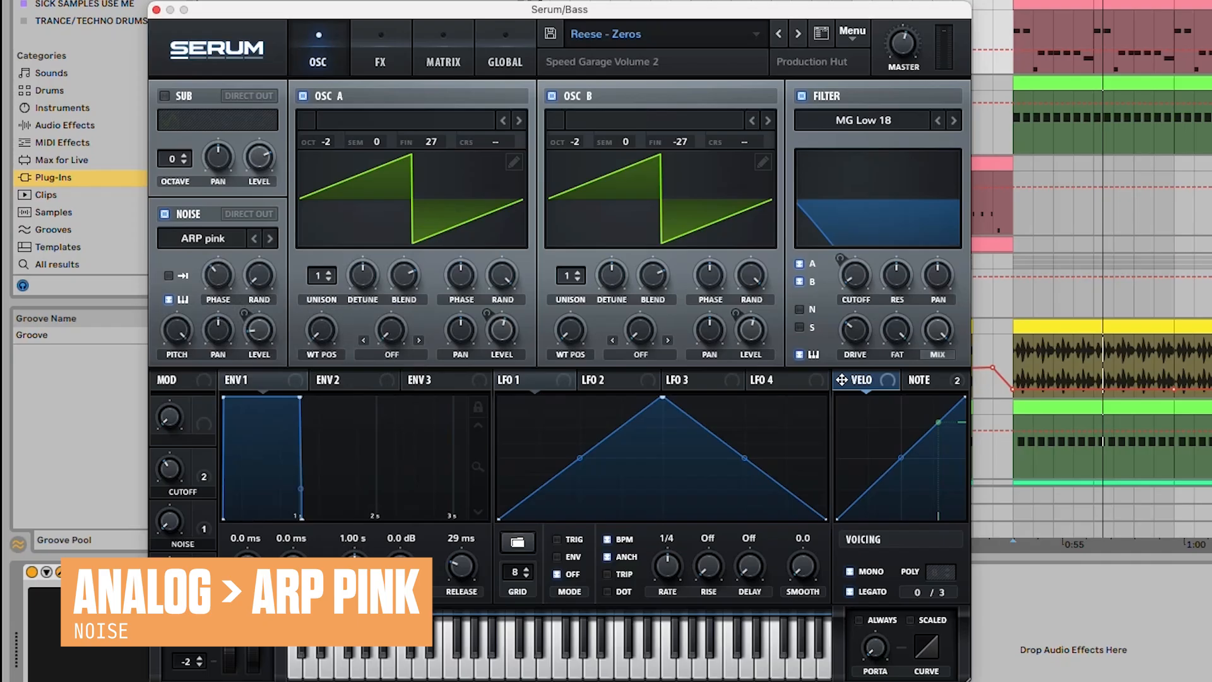
left_click(303, 95)
left_click(552, 95)
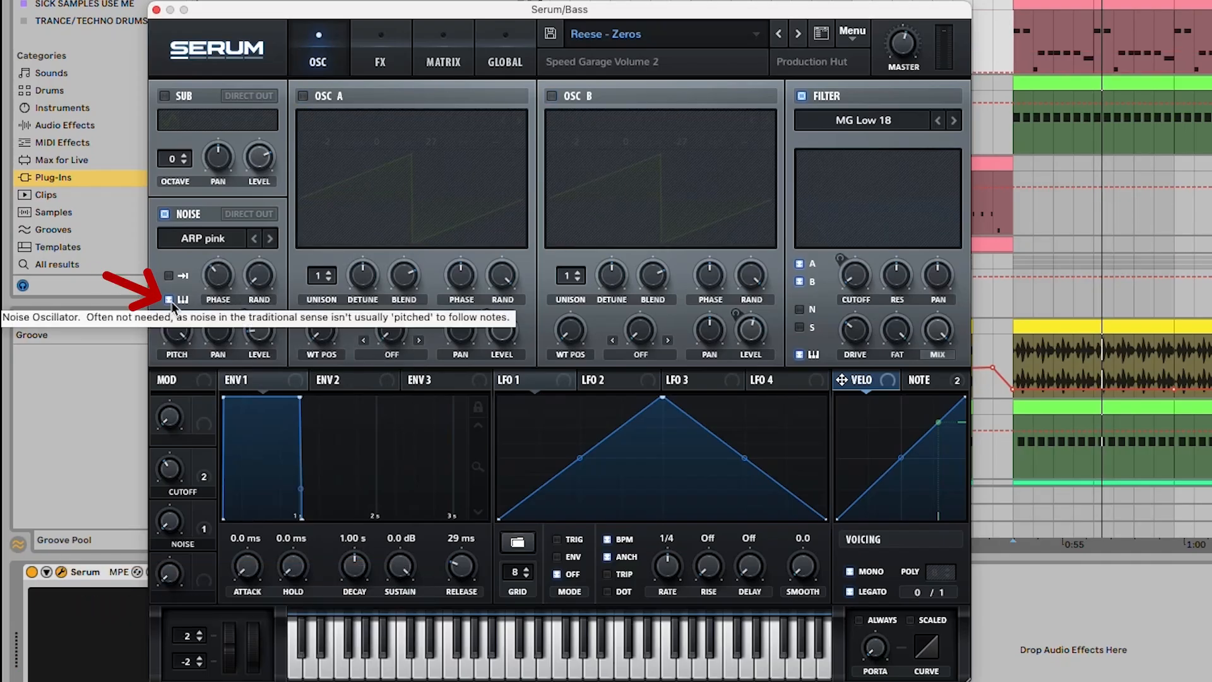
left_click(181, 334)
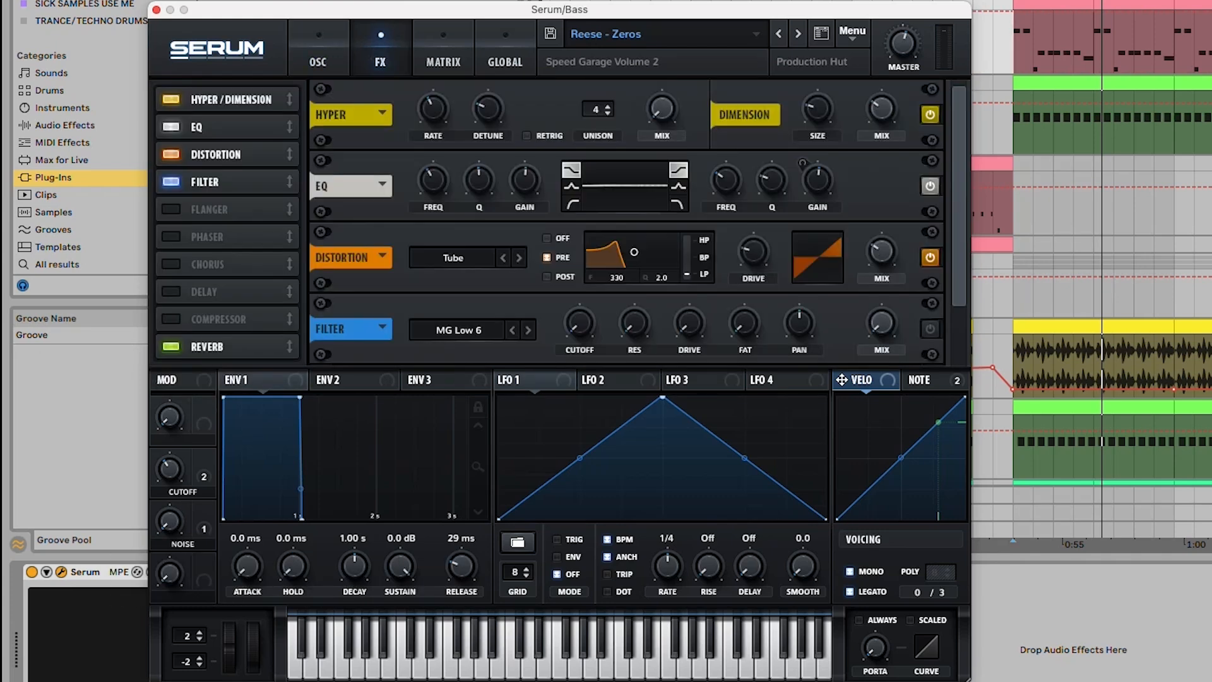
Bypass Serum's EQ, remove the Filter effect from the effects rack, and check the distortion drive and reverb mix.
left_click(879, 113)
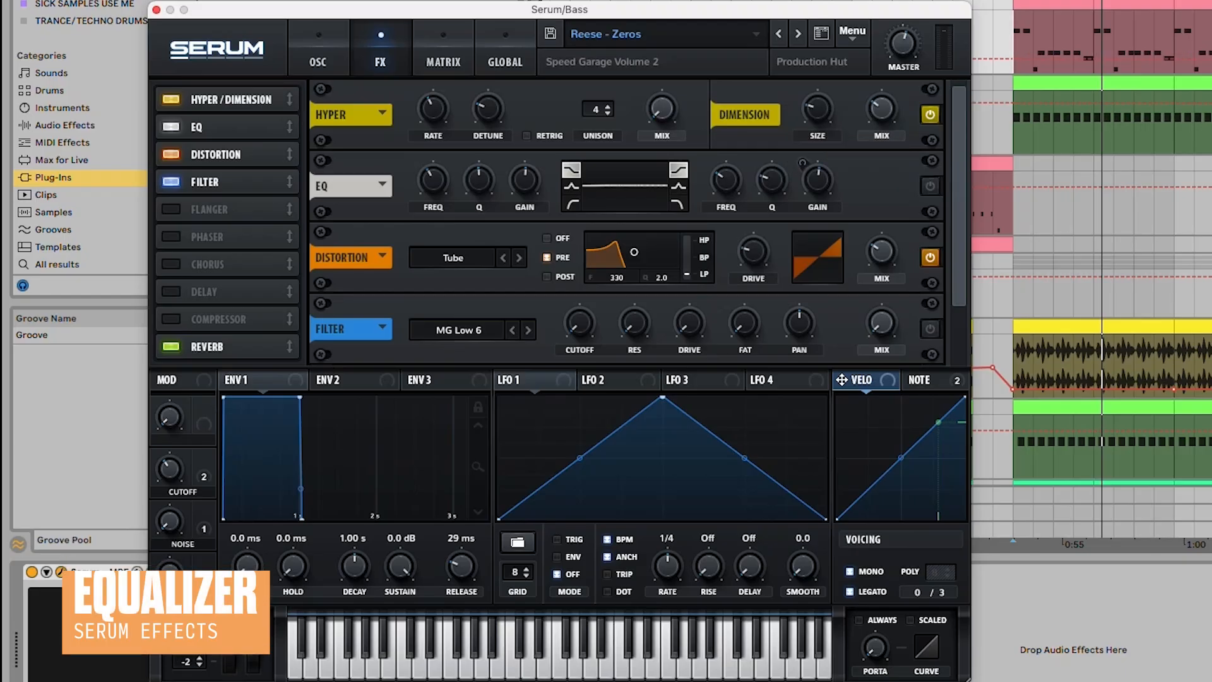
scroll(935, 188, "down", 3)
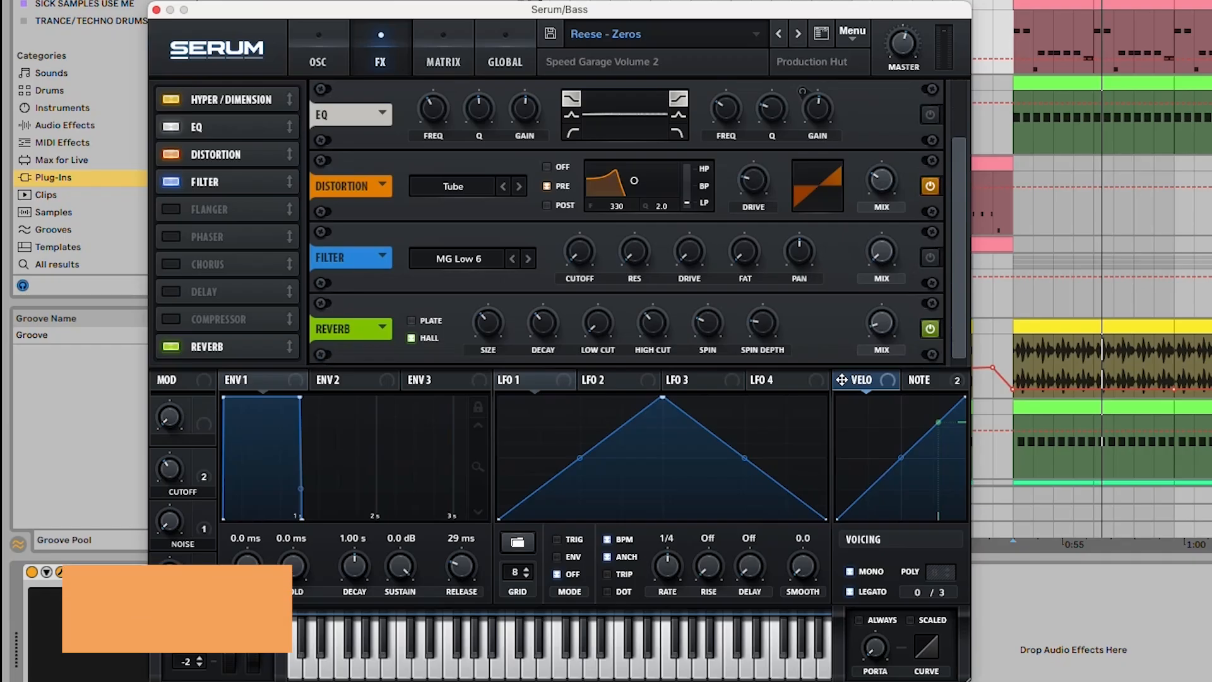
mouse_move(753, 181)
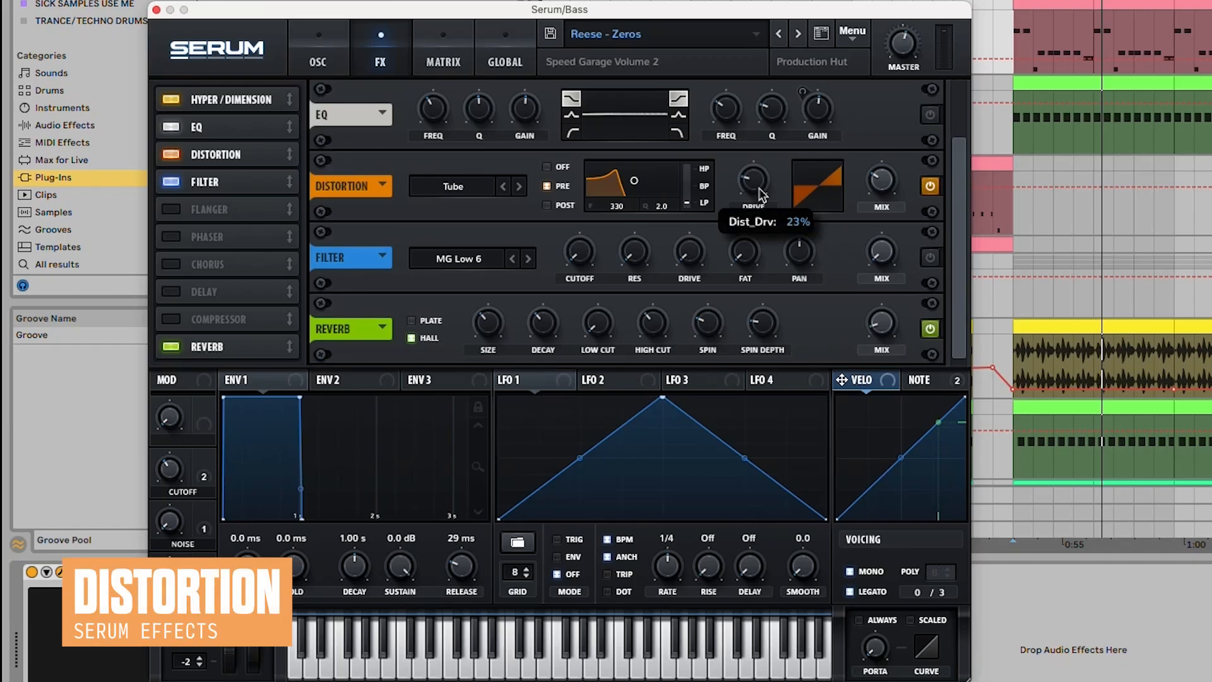
mouse_move(882, 182)
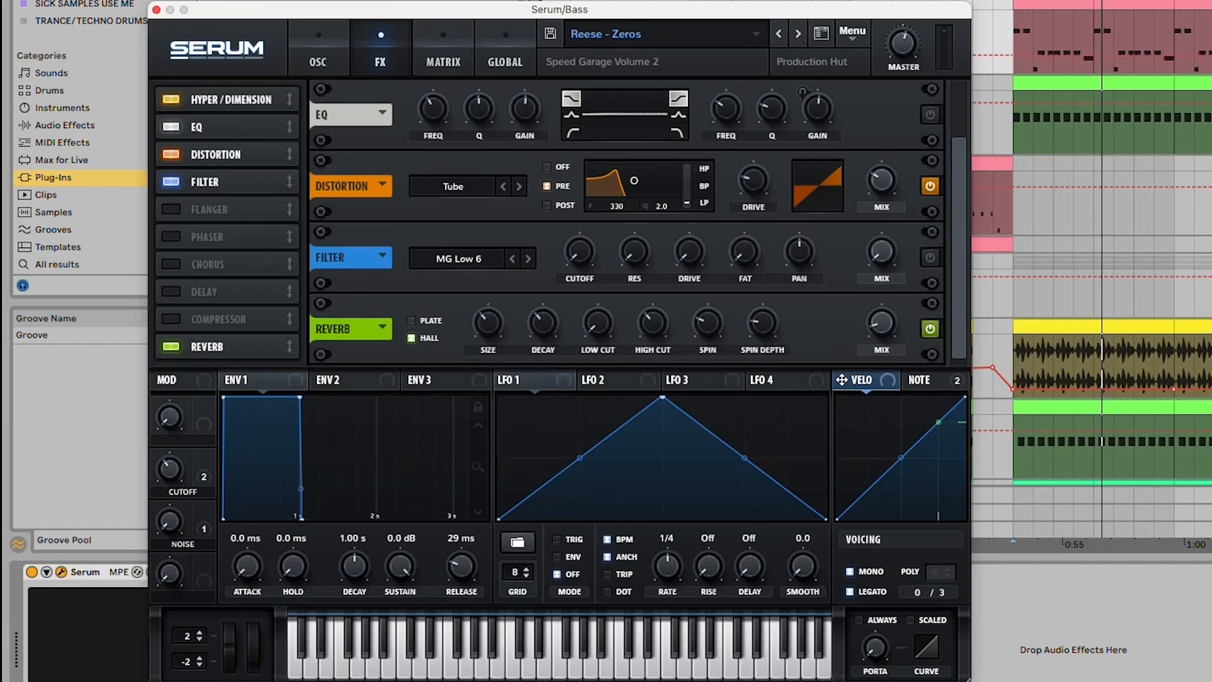
left_click(171, 182)
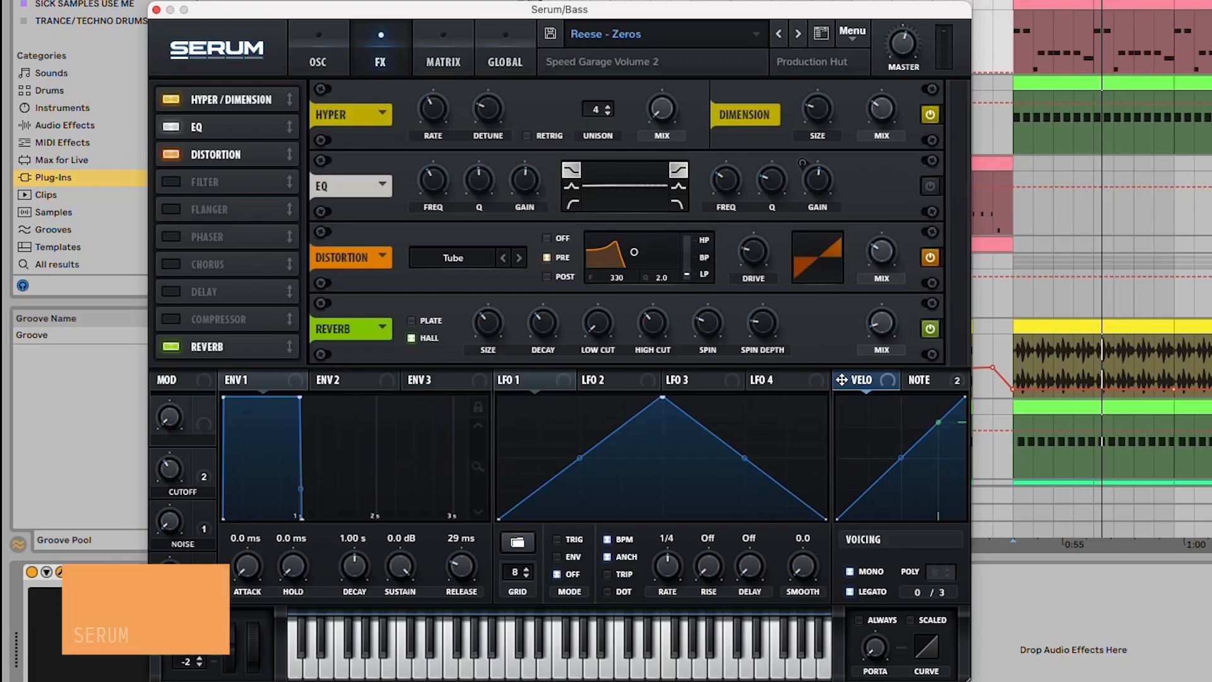
mouse_move(882, 323)
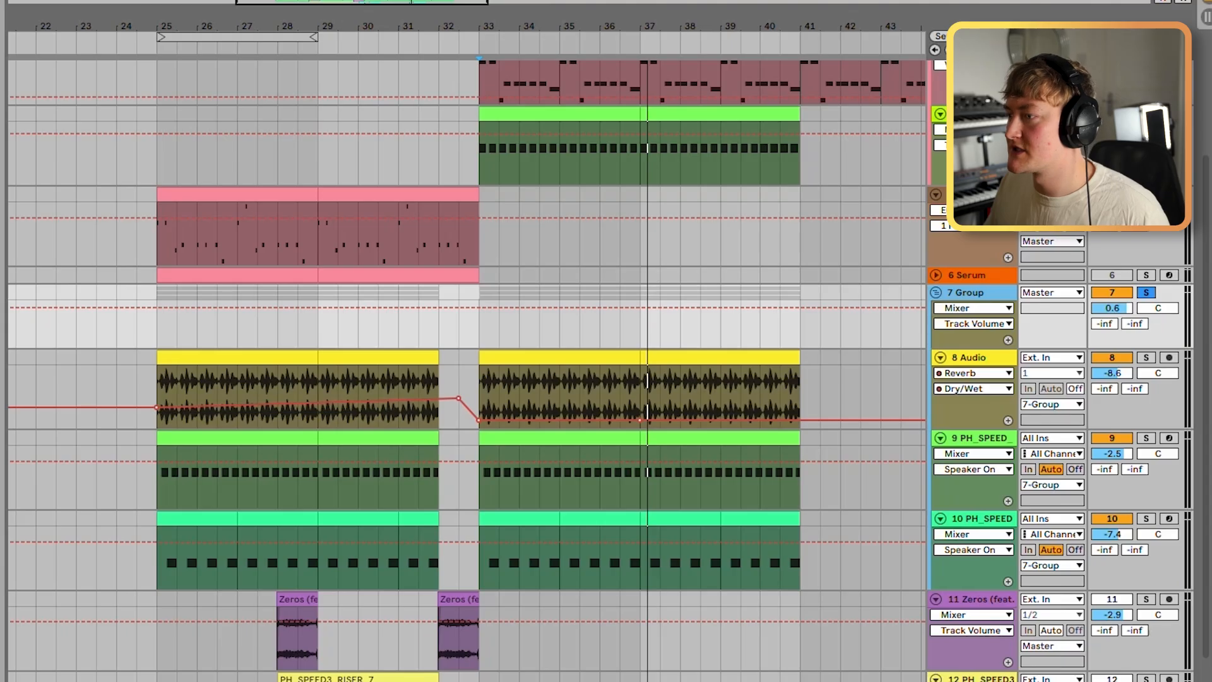
Highlight the drum loops on track 8 Audio at bars 25 and 33 and play the soloed 7 Group.
left_click_drag(480, 395, 797, 394)
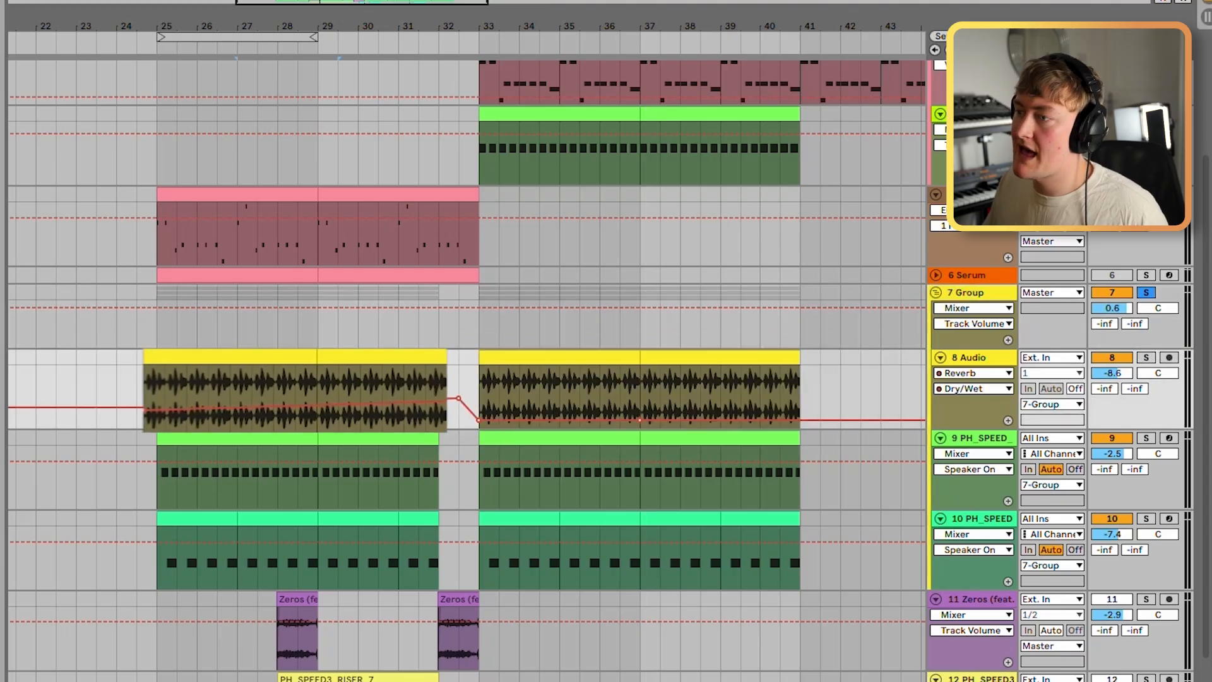
left_click_drag(237, 394, 339, 394)
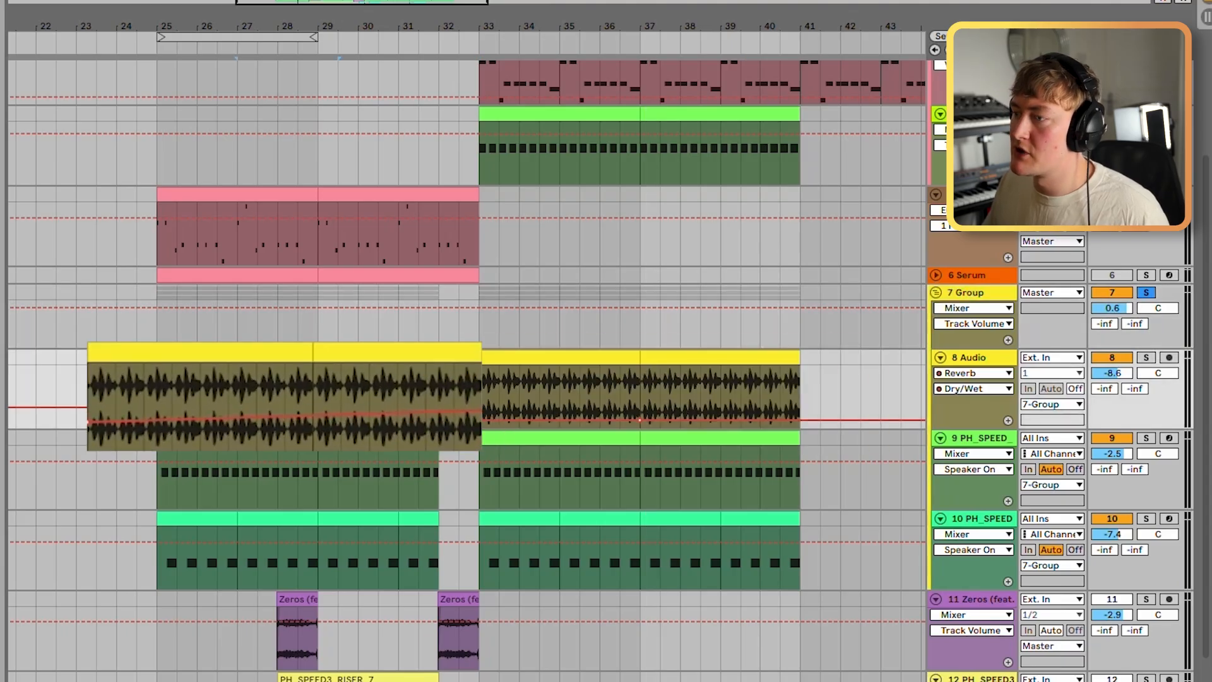
key("space")
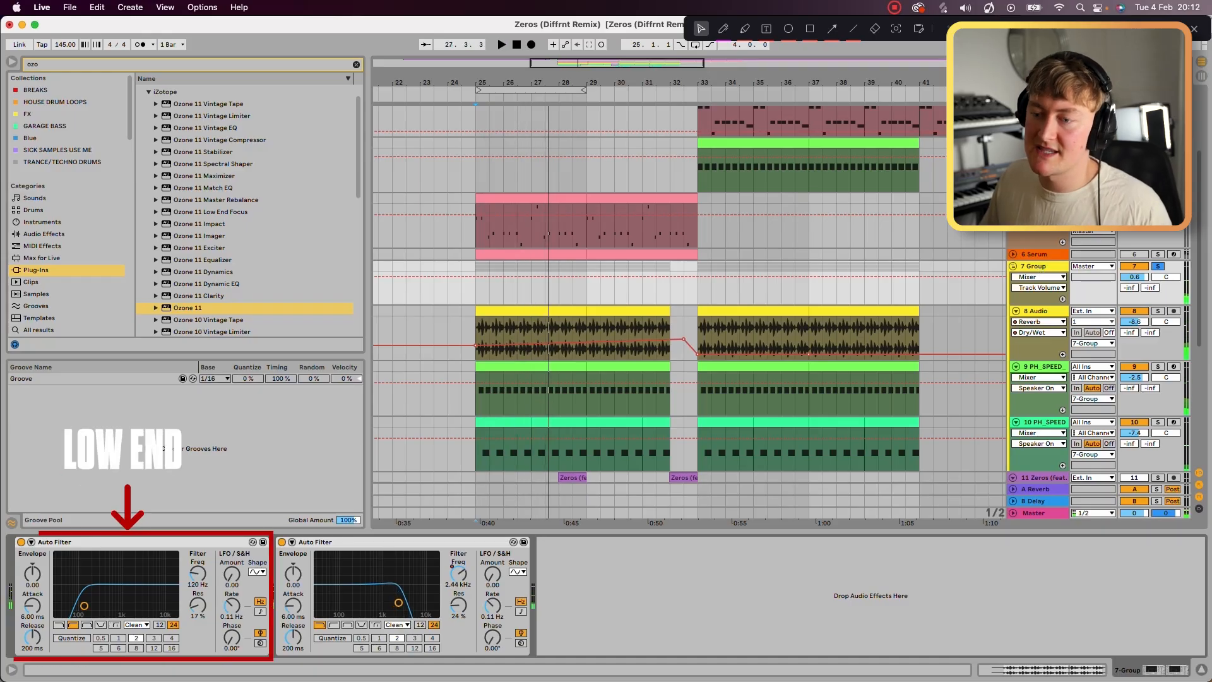
Point out the first Auto Filter's low-end cut, show the second Auto Filter's Frequency automation on 7 Group, and play it.
left_click(84, 605)
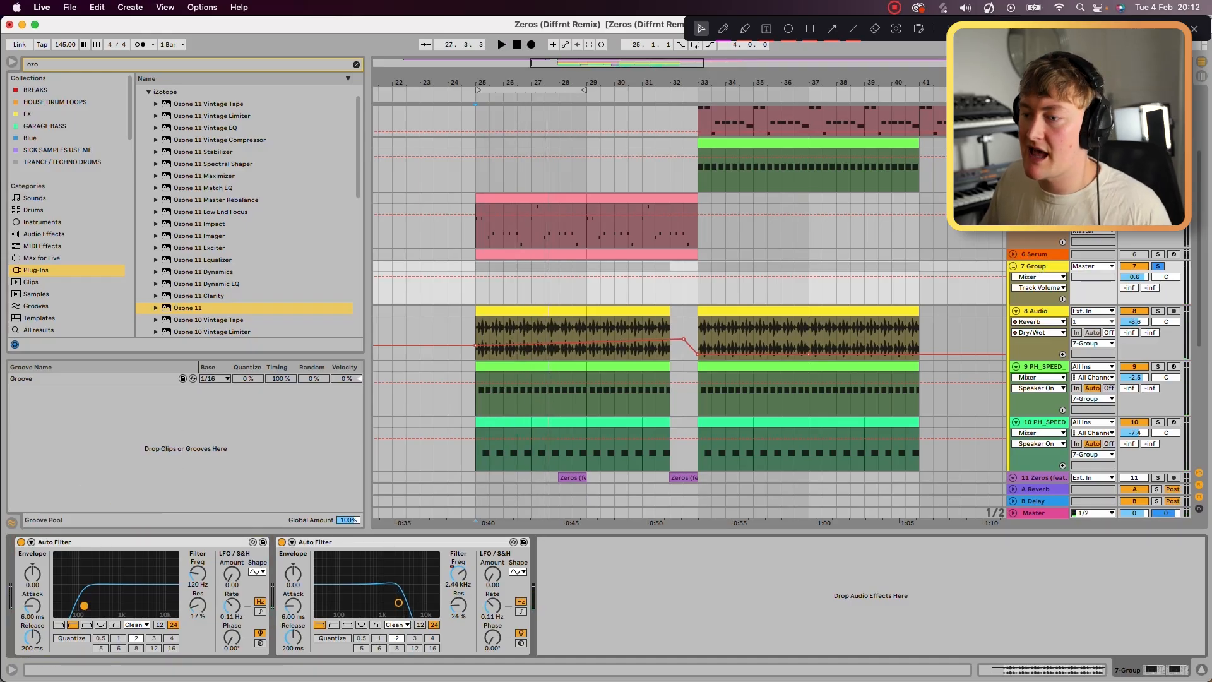
right_click(459, 574)
left_click(482, 582)
key("space")
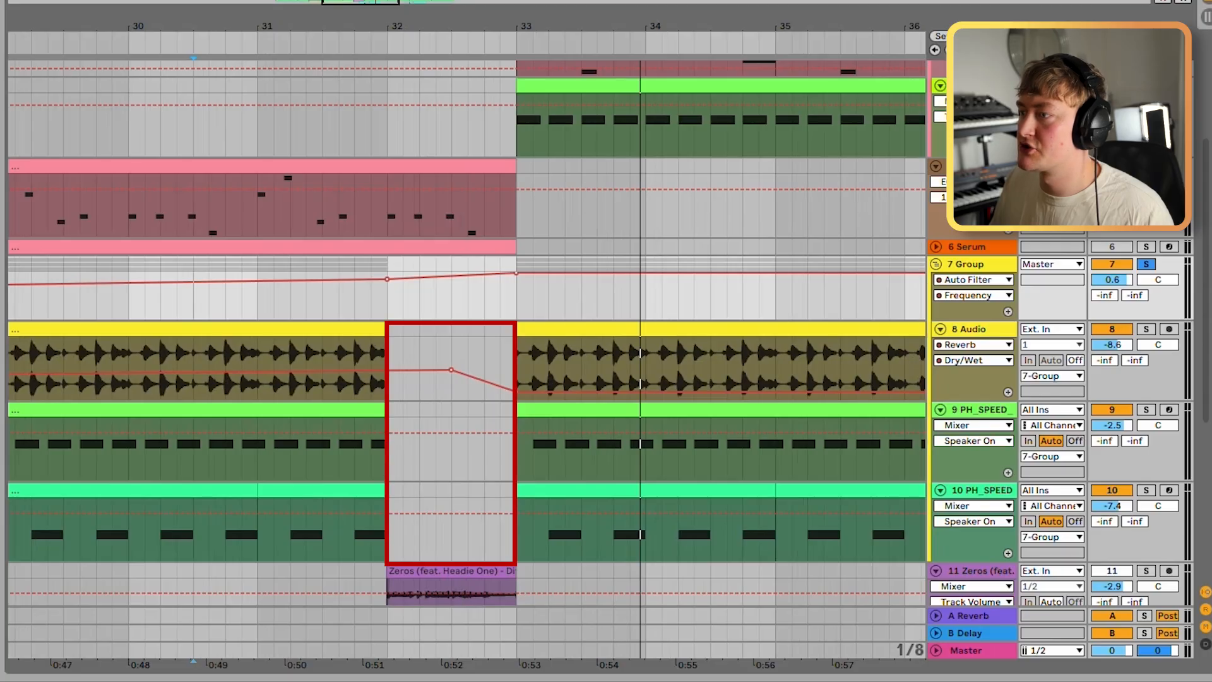
Highlight the one-bar drum gap at bar 32, solo track 11, and play its Zeros clip.
left_click_drag(388, 363, 515, 442)
scroll(515, 442, "down", 4)
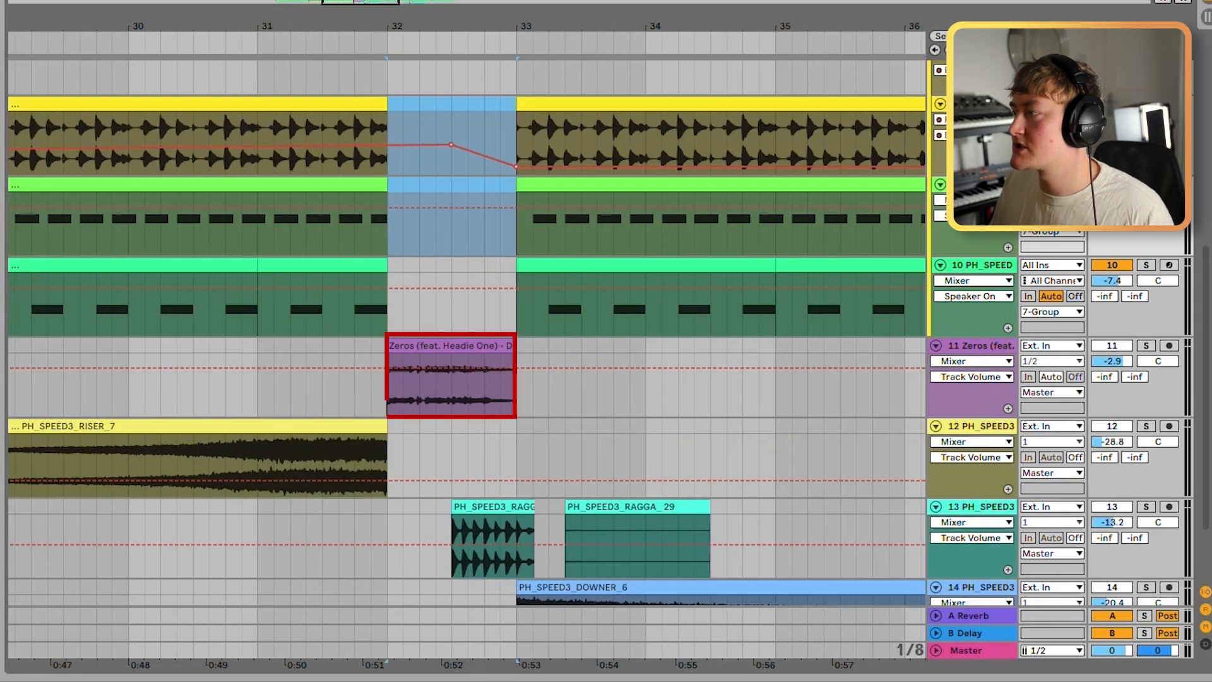
left_click(1146, 346)
left_click(354, 386)
key("space")
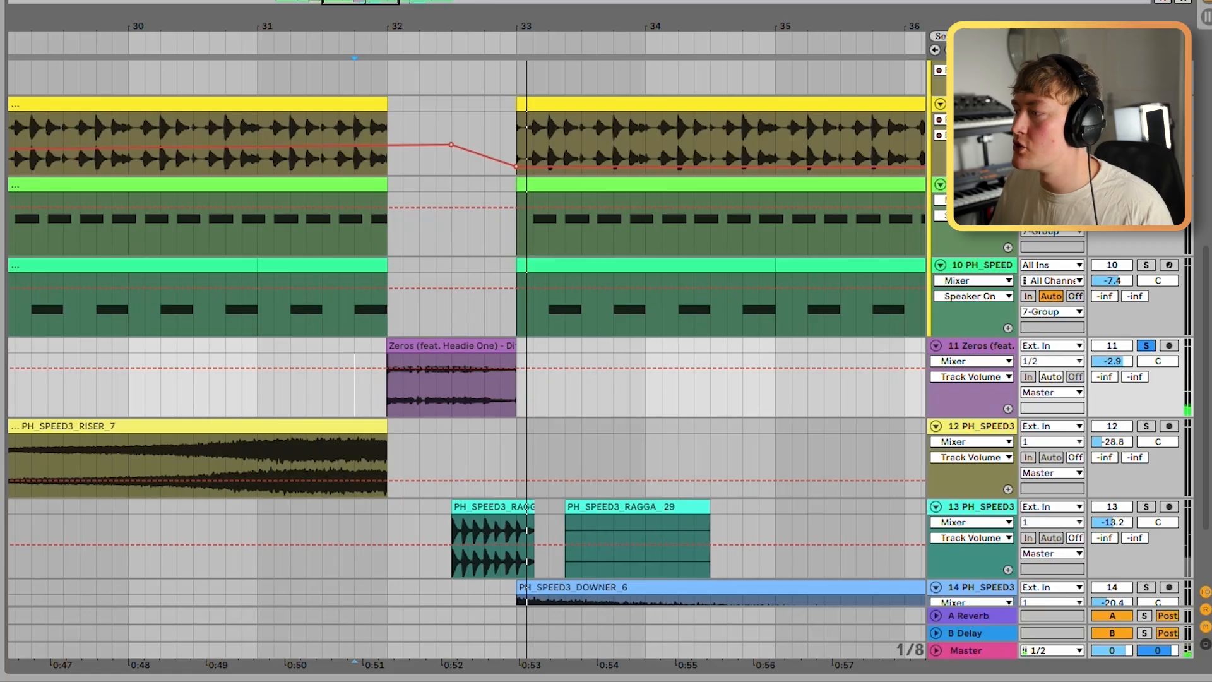
left_click(403, 507)
key("space")
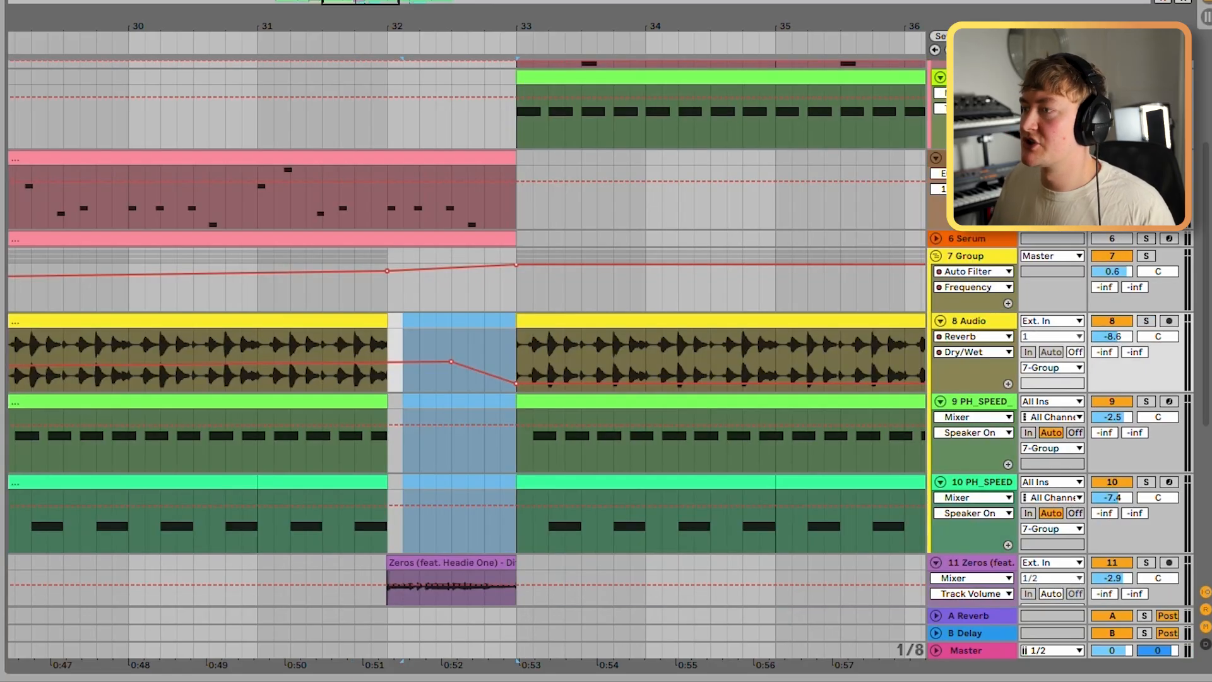
Clear the last bar of the Kick clip, from bar 32 to bar 33, and close the note editor.
left_click(459, 346)
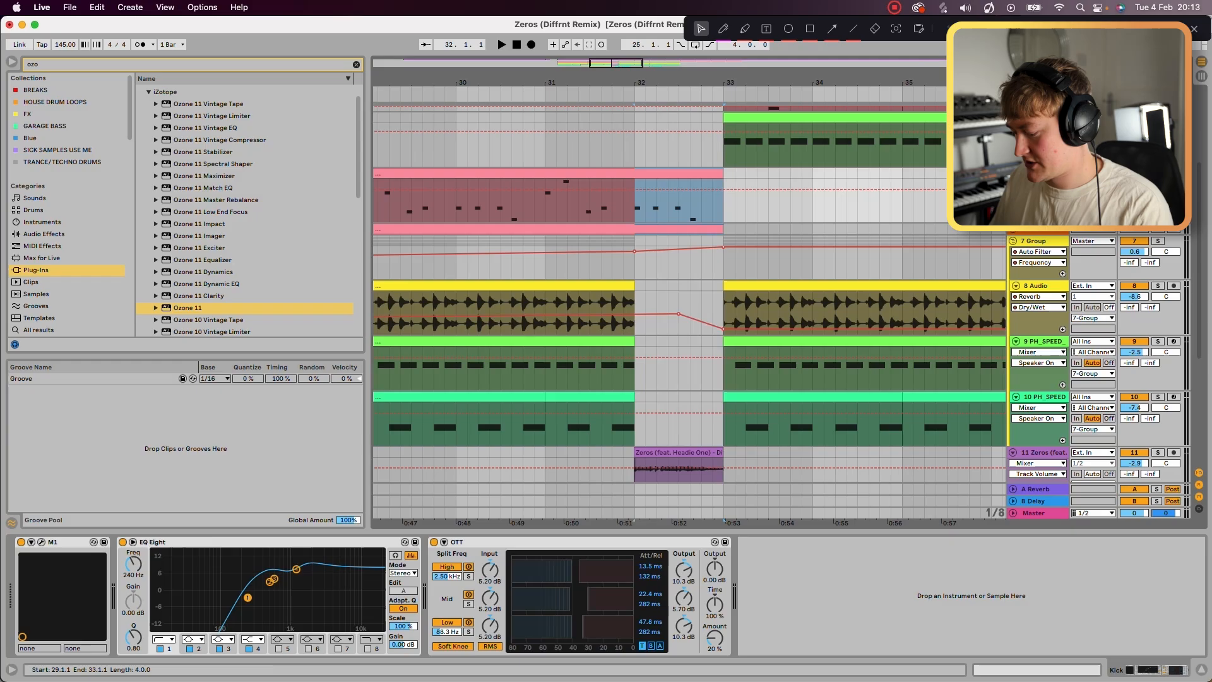
key("shift+Tab")
key("Right")
key("shift+Left")
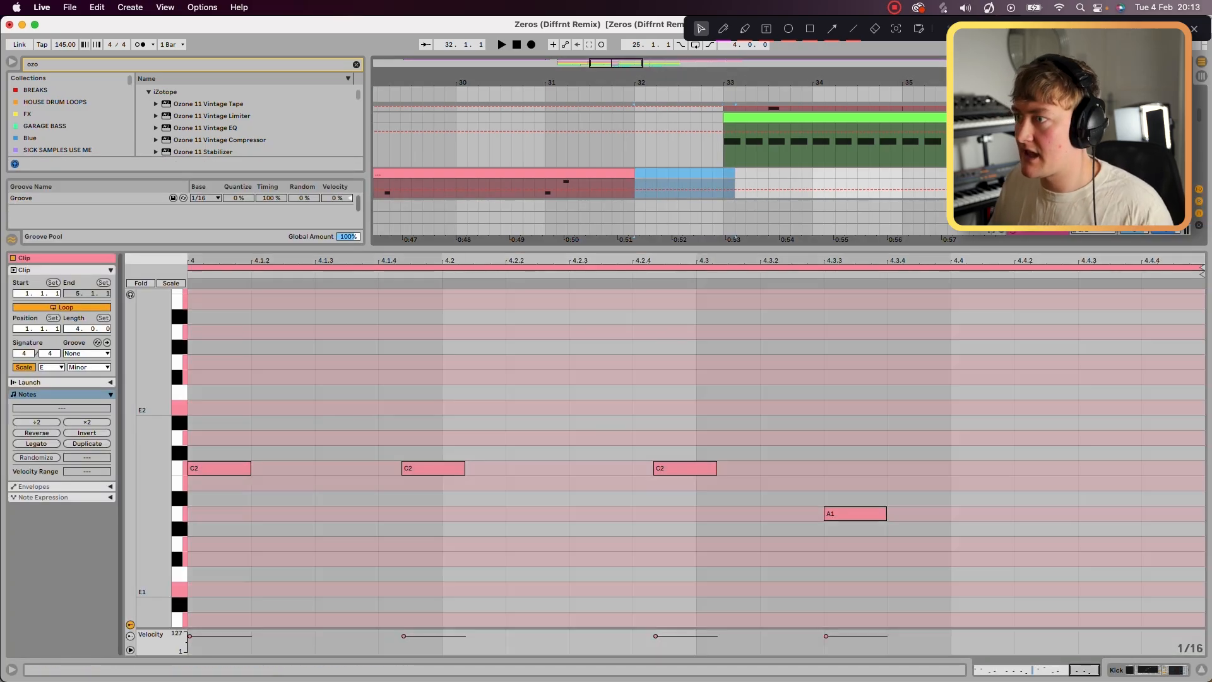
key("super+alt+l")
Play the transition from bar 31 through the bar 32 gap into the drop while reviewing the tracks.
left_click(578, 249)
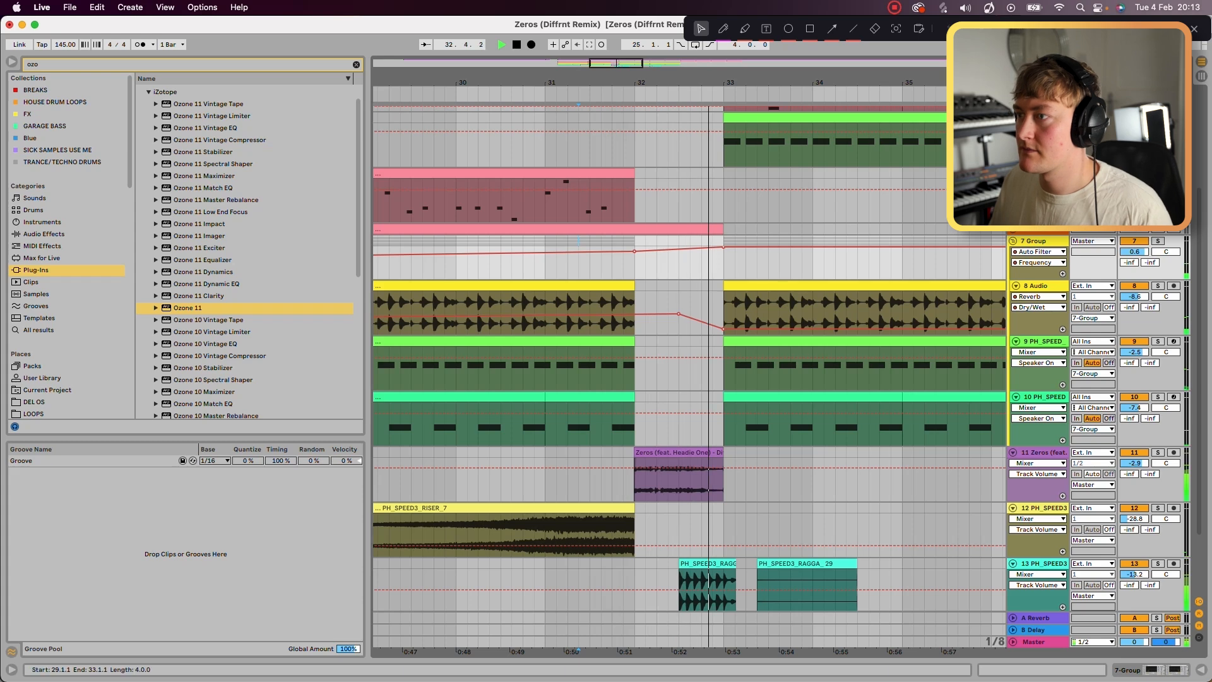
scroll(688, 379, "up", 4)
scroll(688, 378, "down", 3)
key("space")
scroll(688, 379, "up", 3)
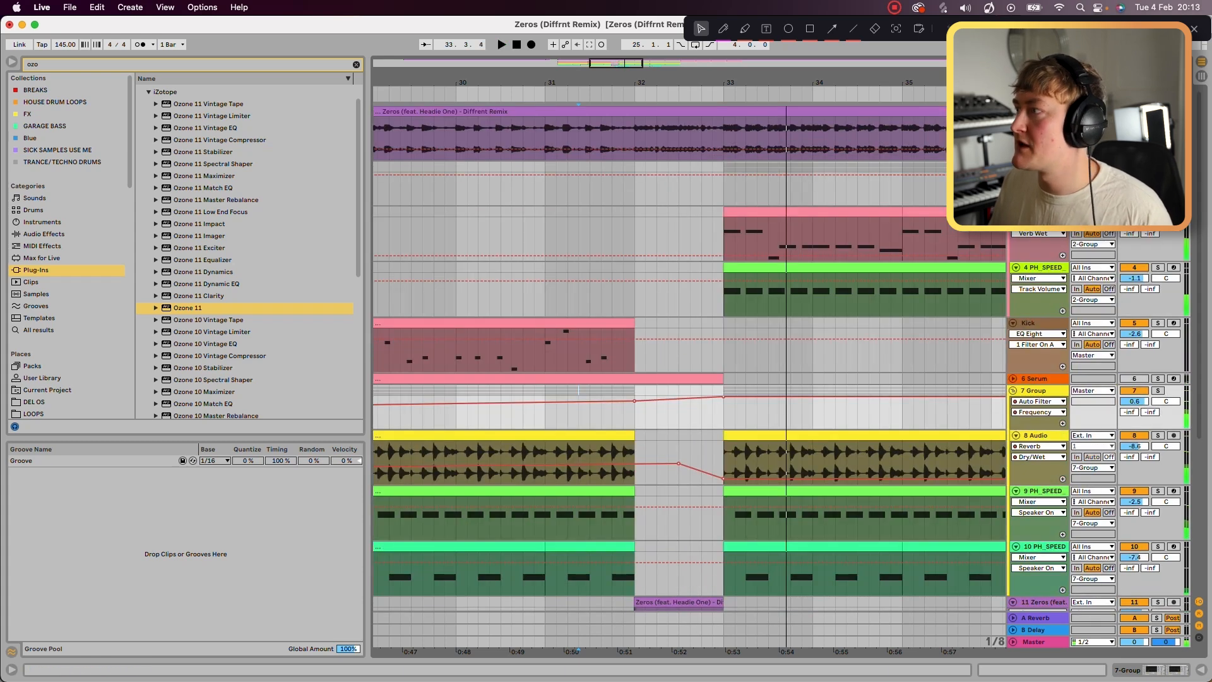
left_click(624, 137)
key("space")
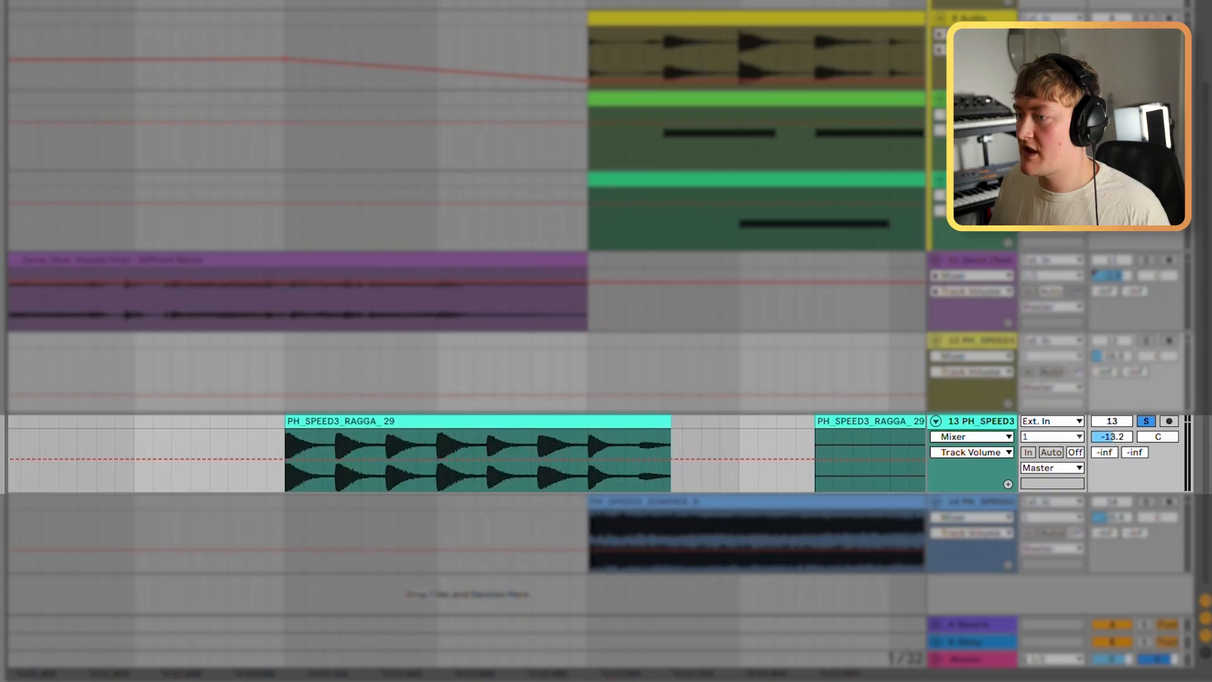
Play the soloed PH_SPEED3_RAGGA_29 clip on track 13 through the bar 32 gap into the drop, then stop playback.
key("space")
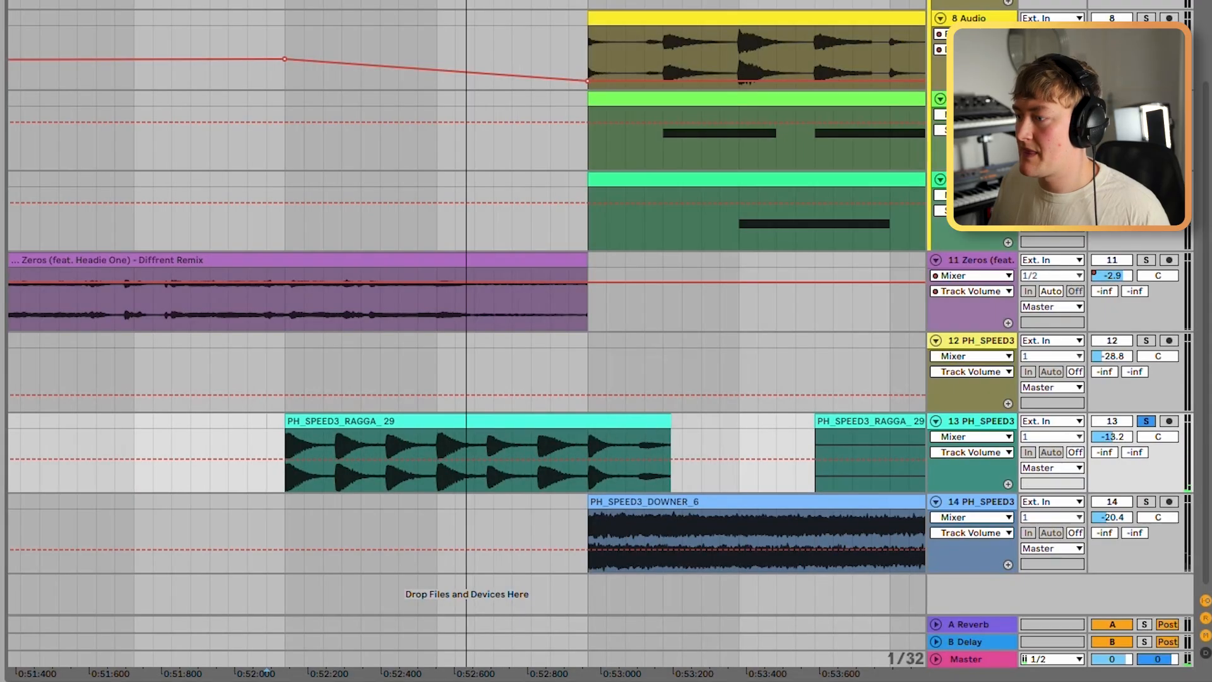
key("minus")
key("minus")
key("minus")
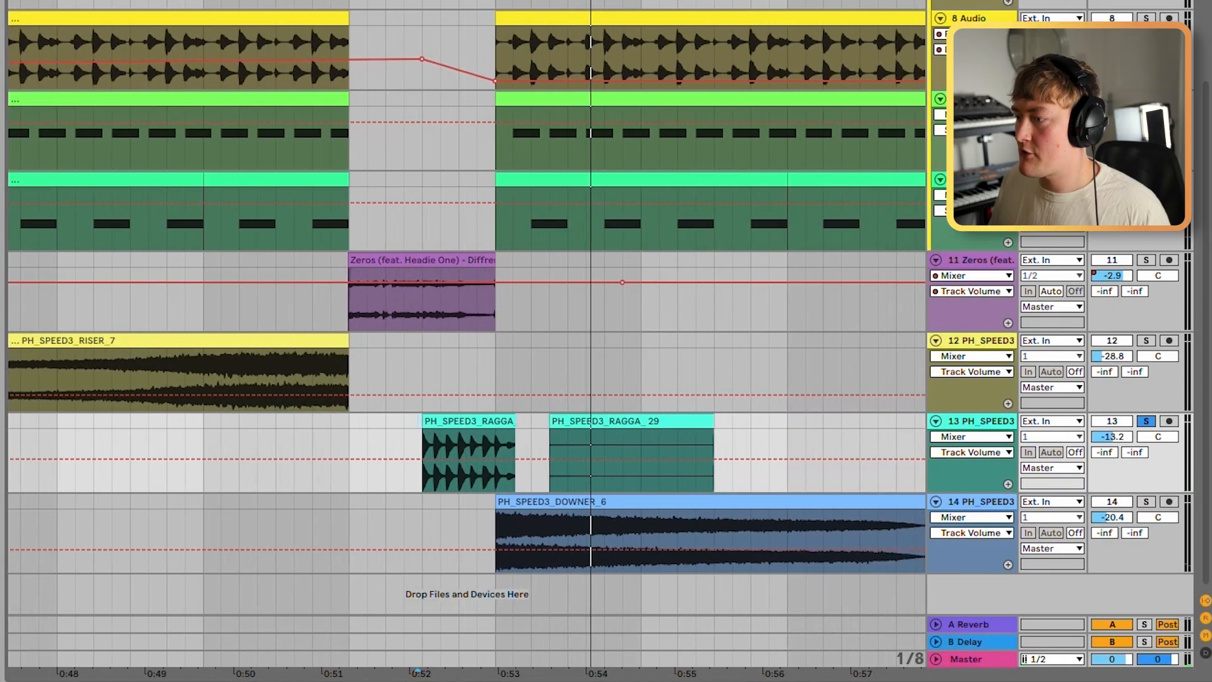
key("space")
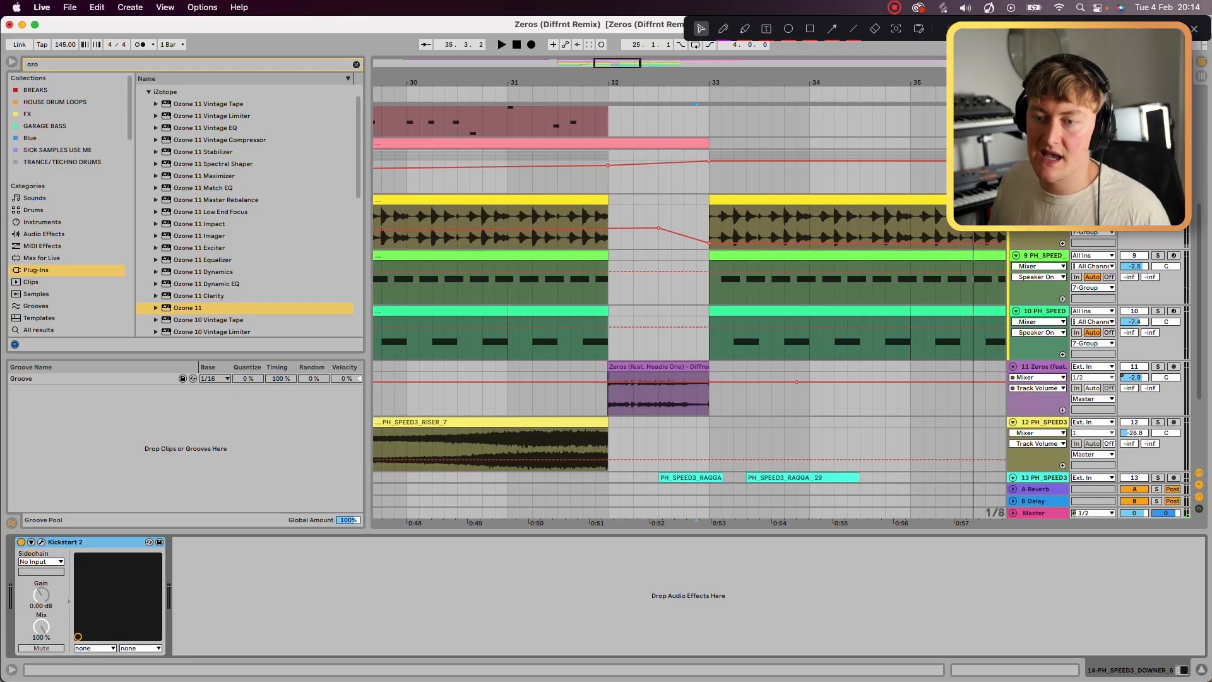
Review the effects on the downer track, the 7 Group drum tracks and the riser track.
left_click(41, 542)
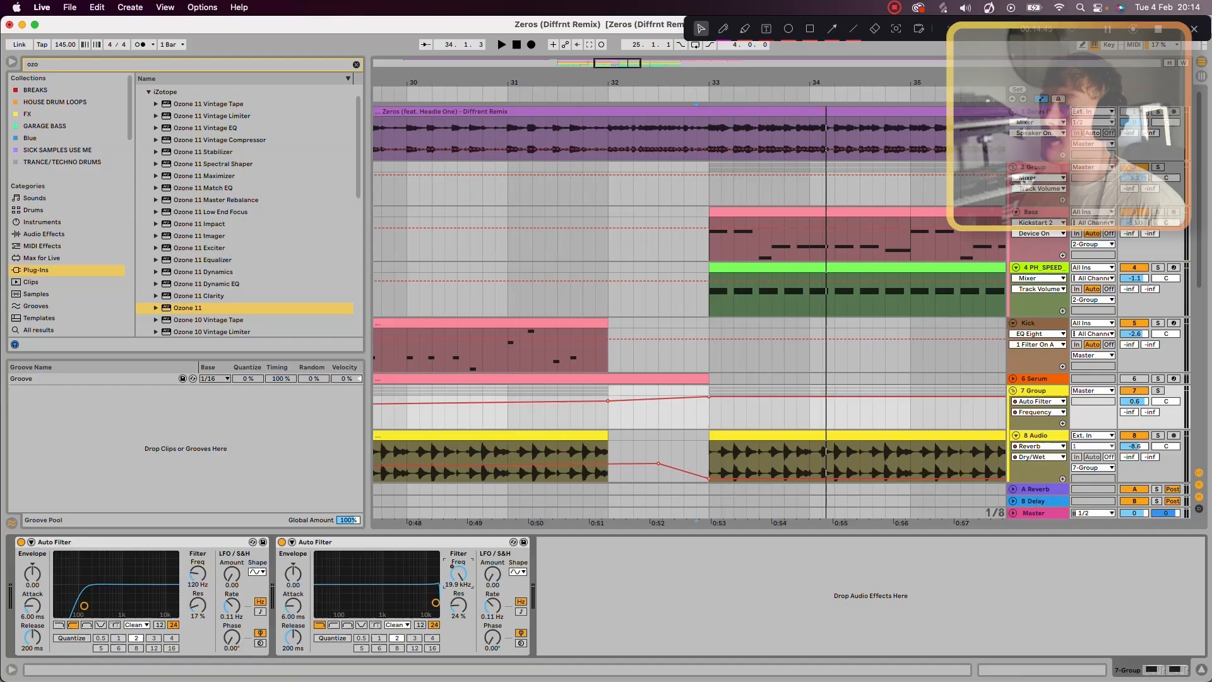
scroll(689, 296, "down", 3)
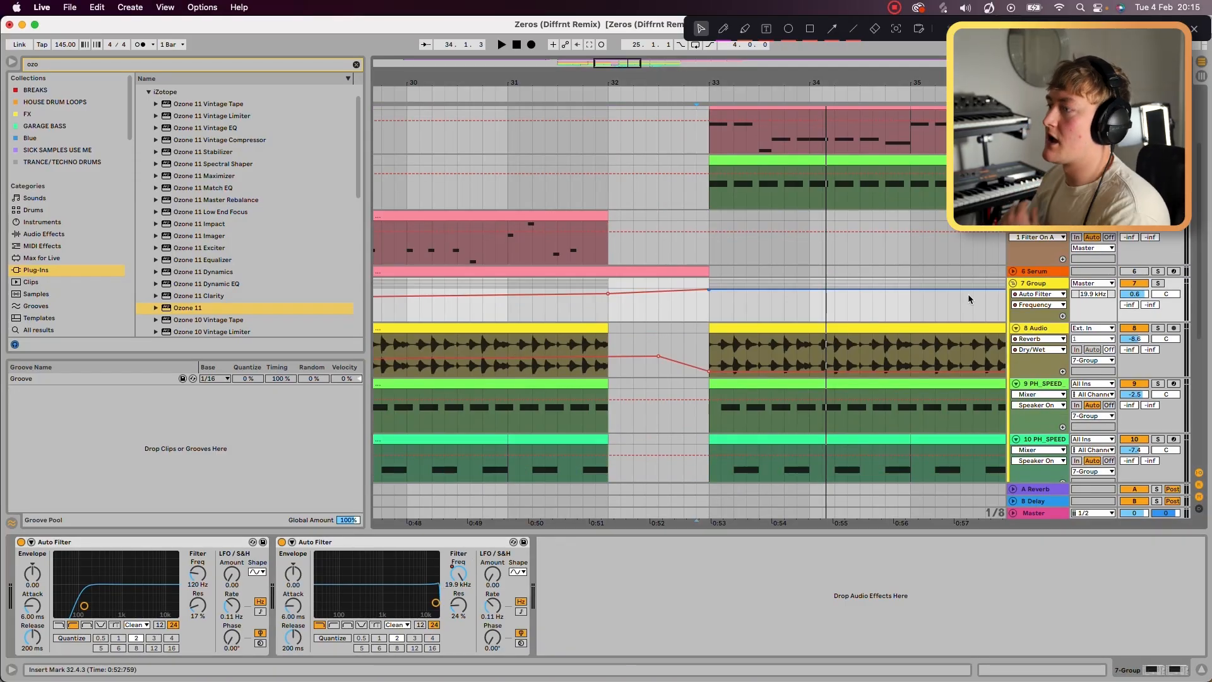
key("Down")
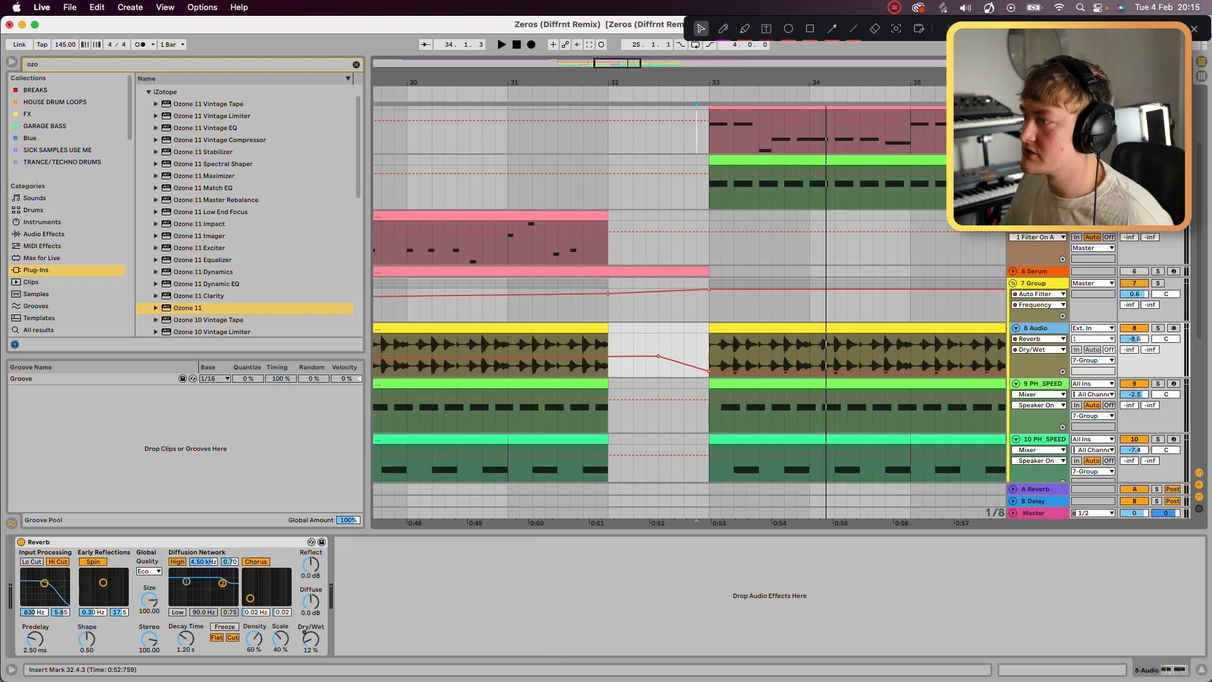
key("Down")
key("Down")
scroll(1038, 303, "down", 4)
left_click(1038, 296)
scroll(1039, 295, "up", 12)
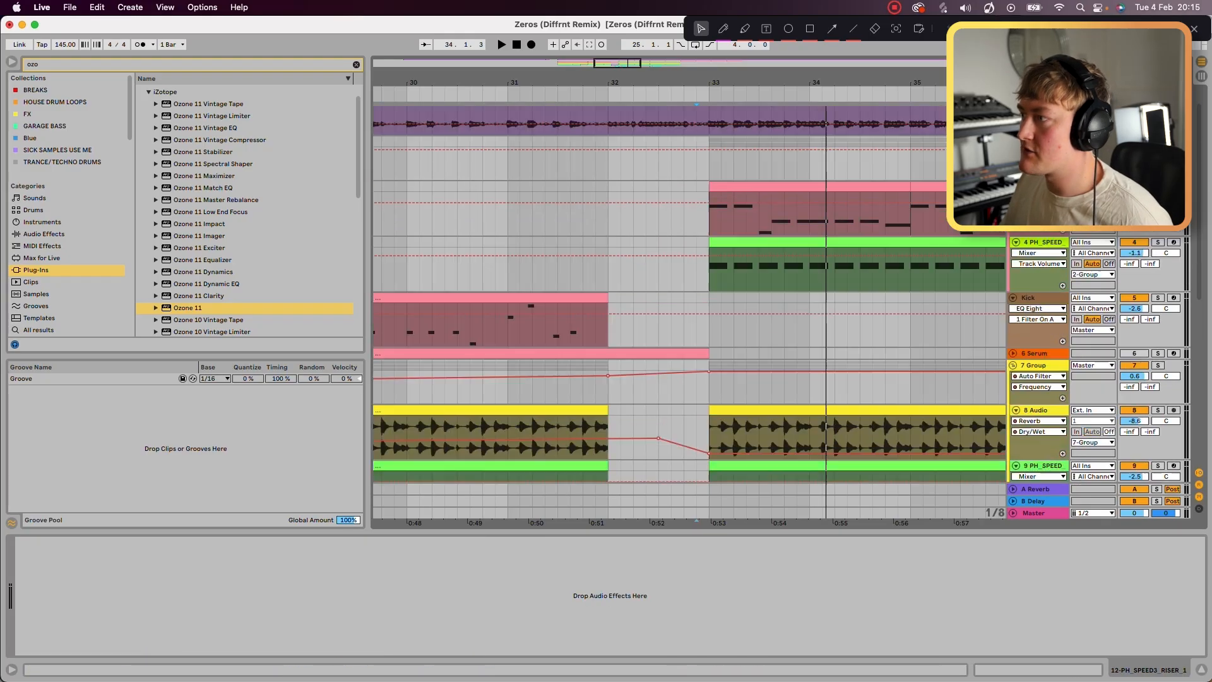
Show the Bass track's Serum and Kickstart 2 chain and the Drum Buss on 2-Group.
left_click(1039, 213)
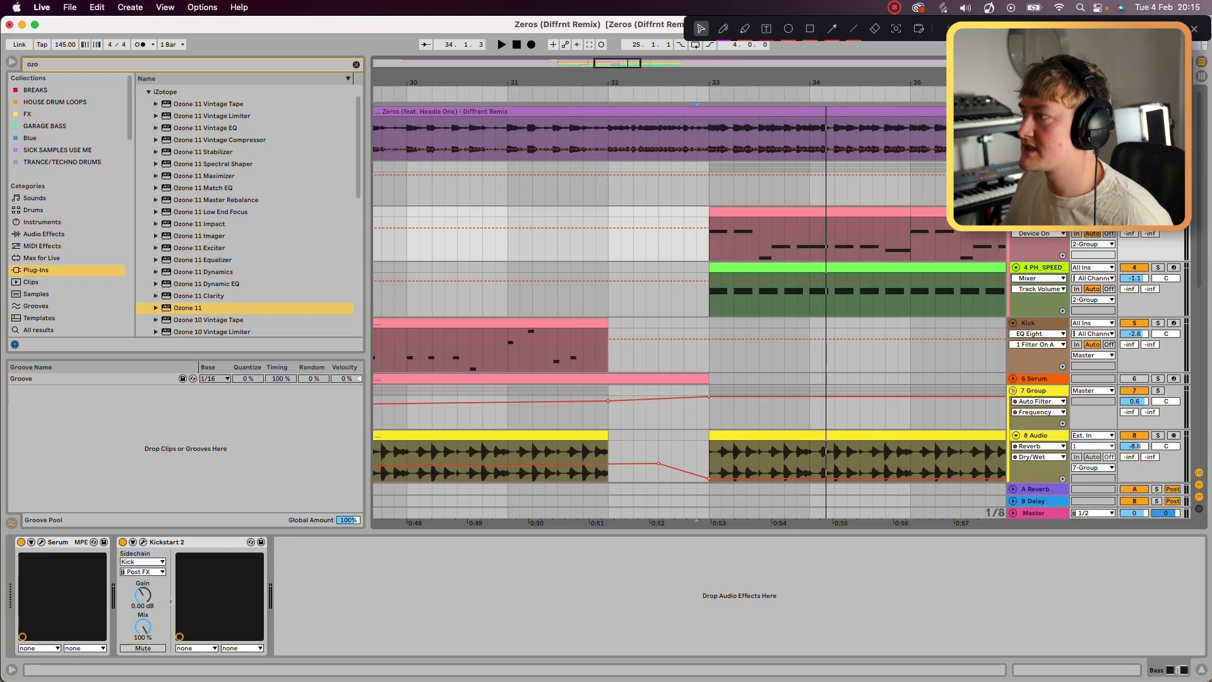
key("Up")
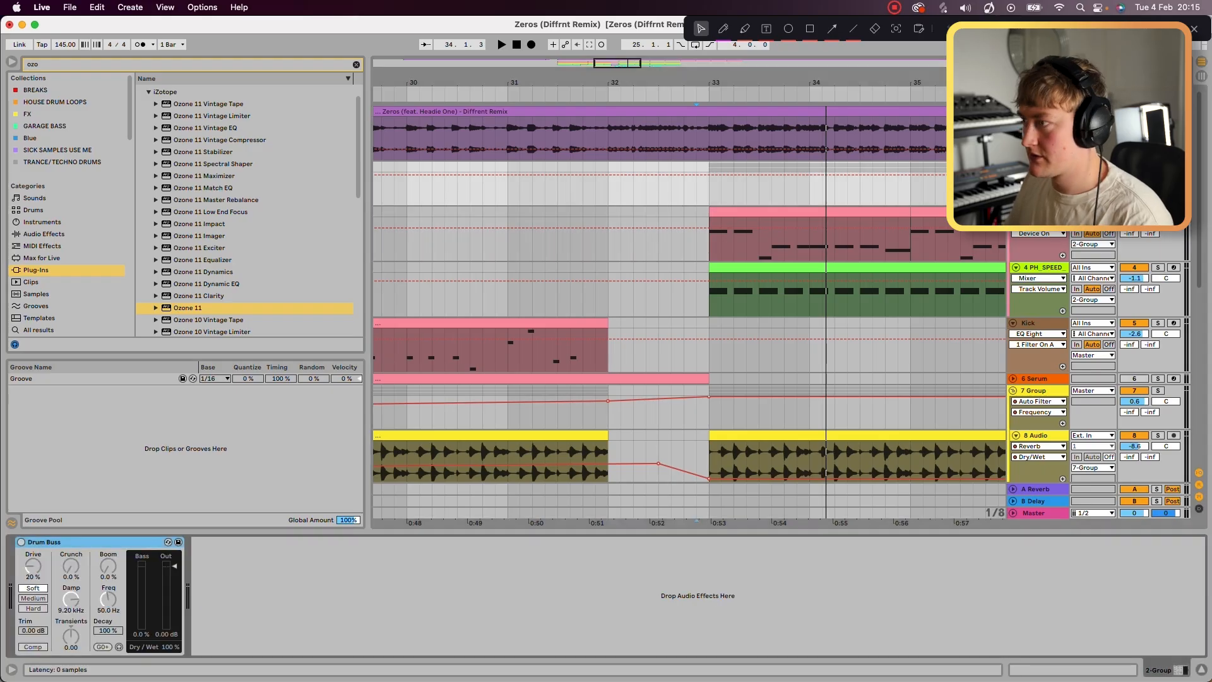
key("BackSpace")
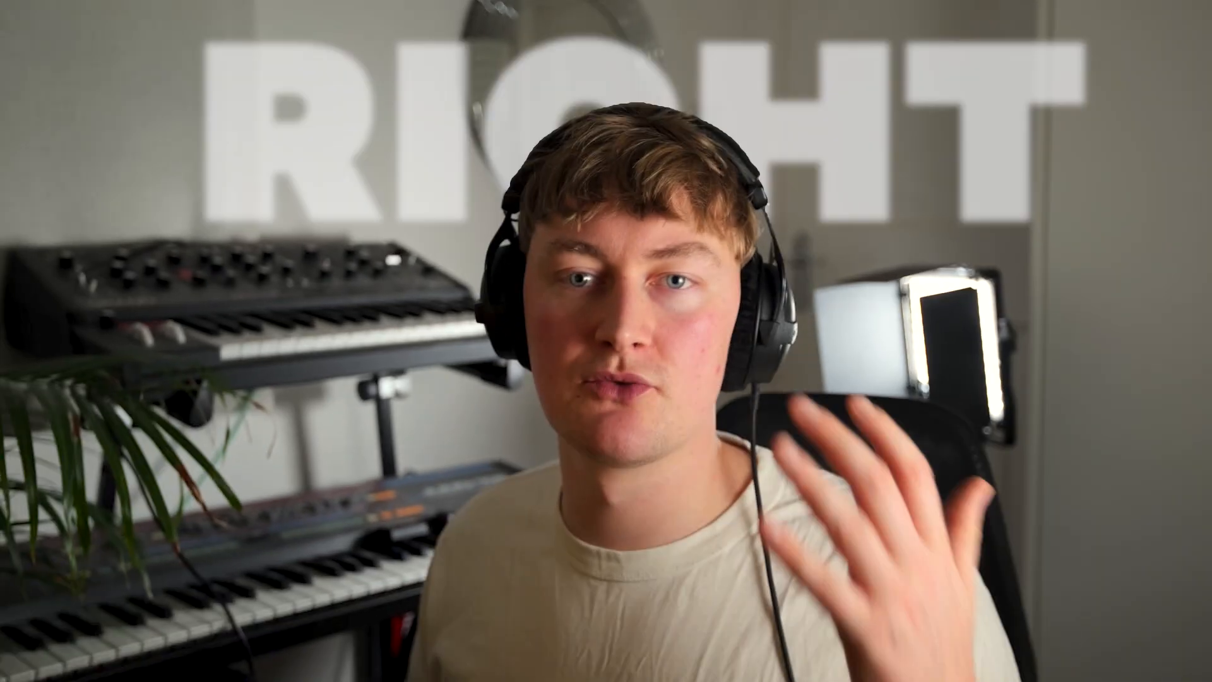